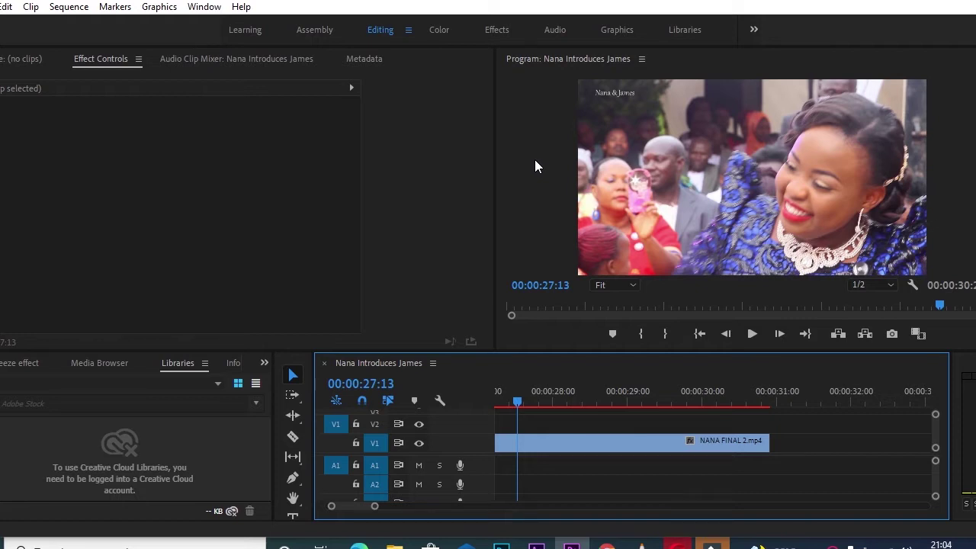
- Scrub the timeline to the smiling frame at 00:00:28:14
{"action": "left_click_drag", "start_coordinate": [517, 405], "coordinate": [596, 398]}
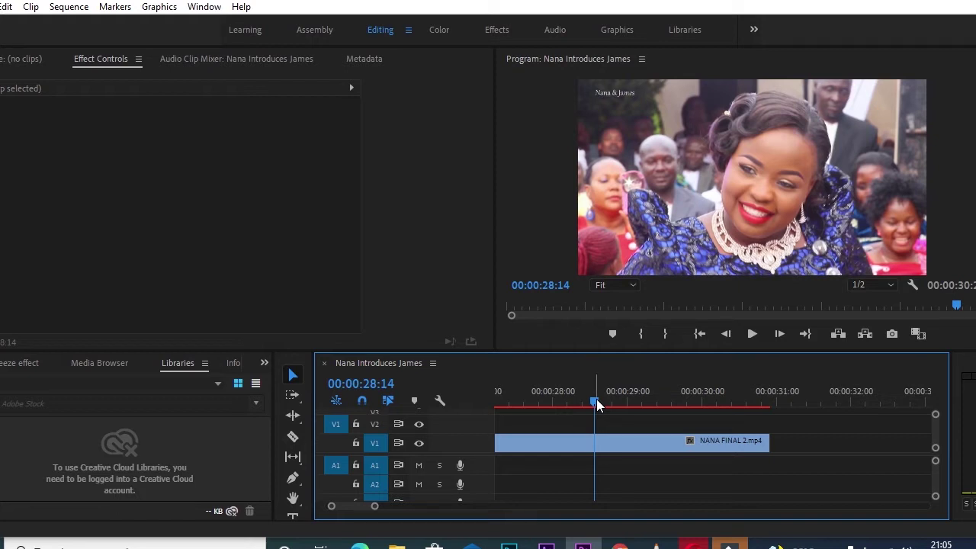
- Insert a Frame Hold Segment on the V1 clip at 00:00:28:14, then scrub through to review it
{"action": "right_click", "coordinate": [594, 443]}
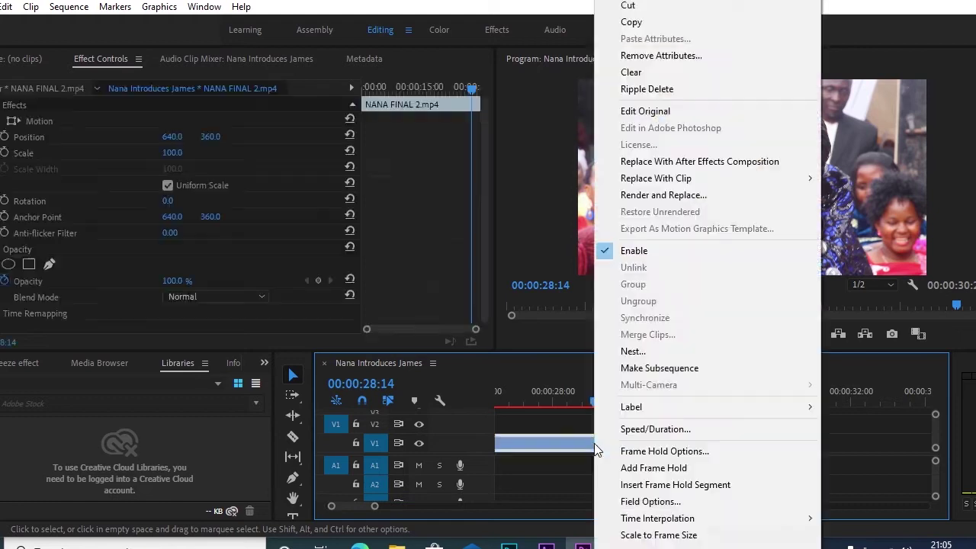
{"action": "left_click", "coordinate": [663, 487]}
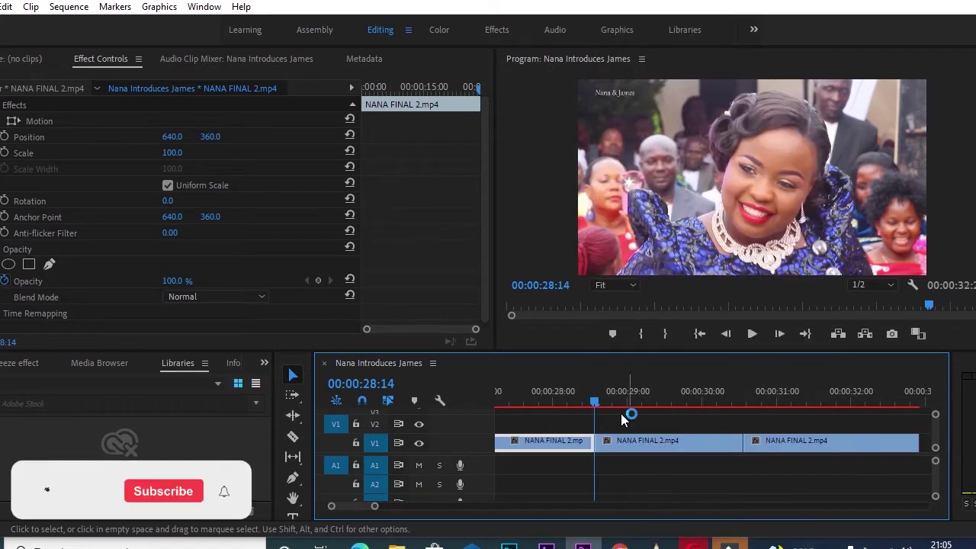
{"action": "left_click_drag", "start_coordinate": [594, 398], "coordinate": [645, 401]}
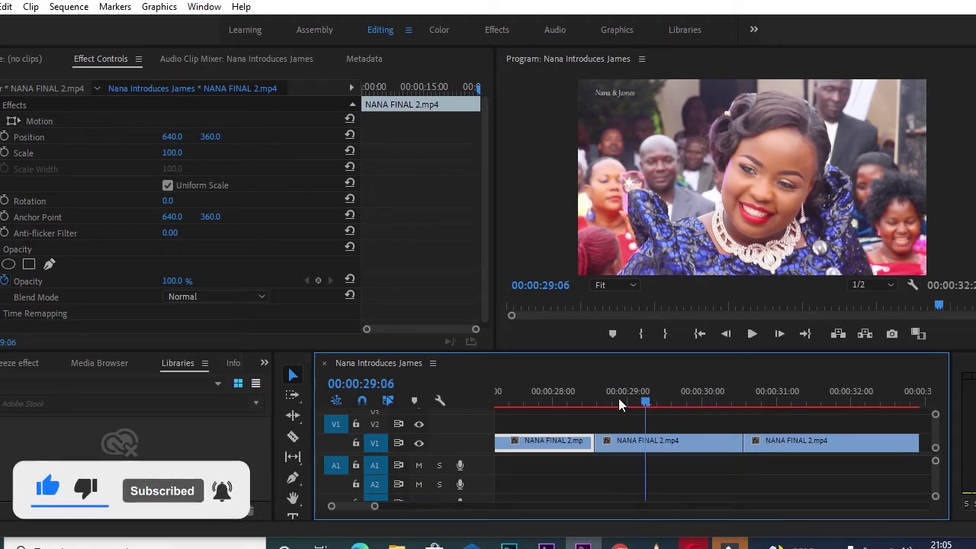
{"action": "left_click_drag", "start_coordinate": [582, 400], "coordinate": [658, 404]}
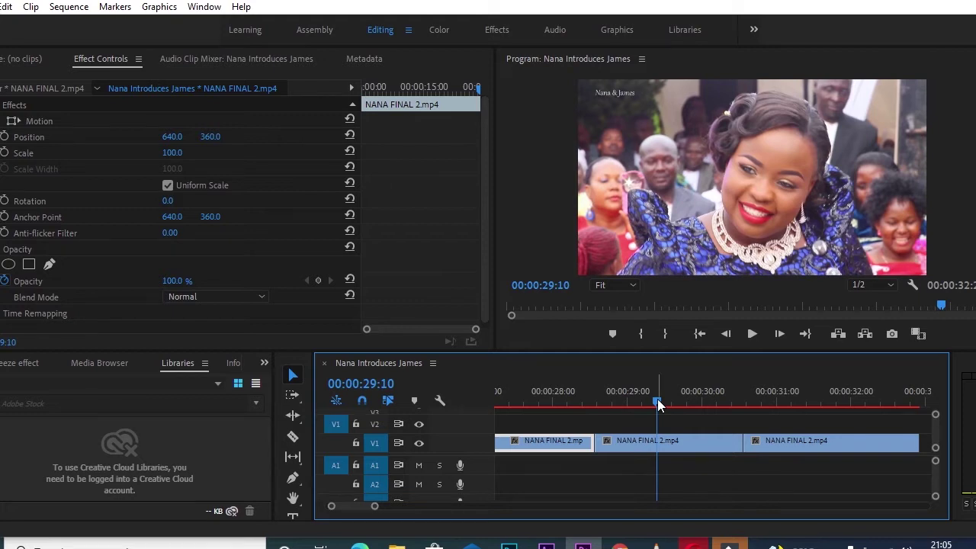
{"action": "left_click_drag", "start_coordinate": [658, 404], "coordinate": [812, 397]}
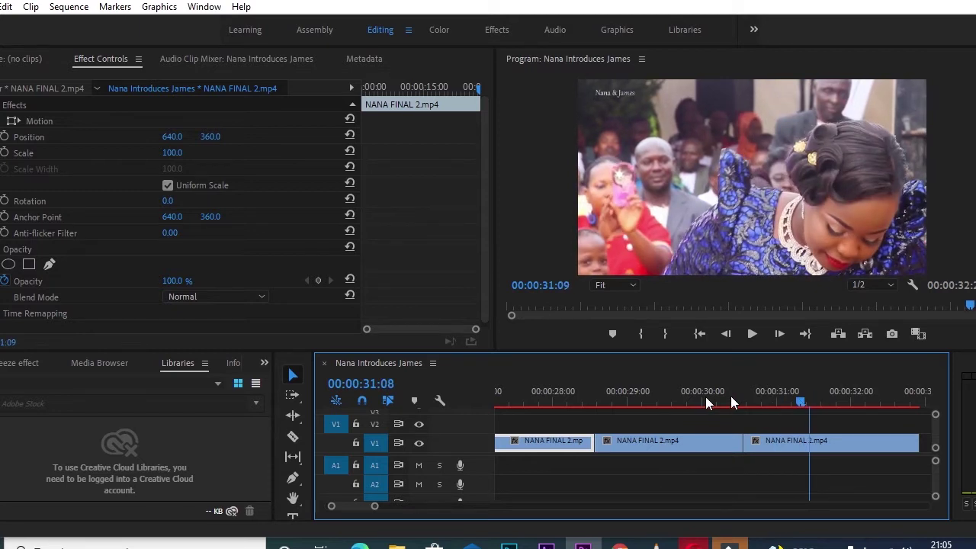
- Alt-drag the frozen middle clip (00:00:28:14–00:00:30:13) straight up onto V2 as a copy
{"action": "left_click", "coordinate": [705, 397]}
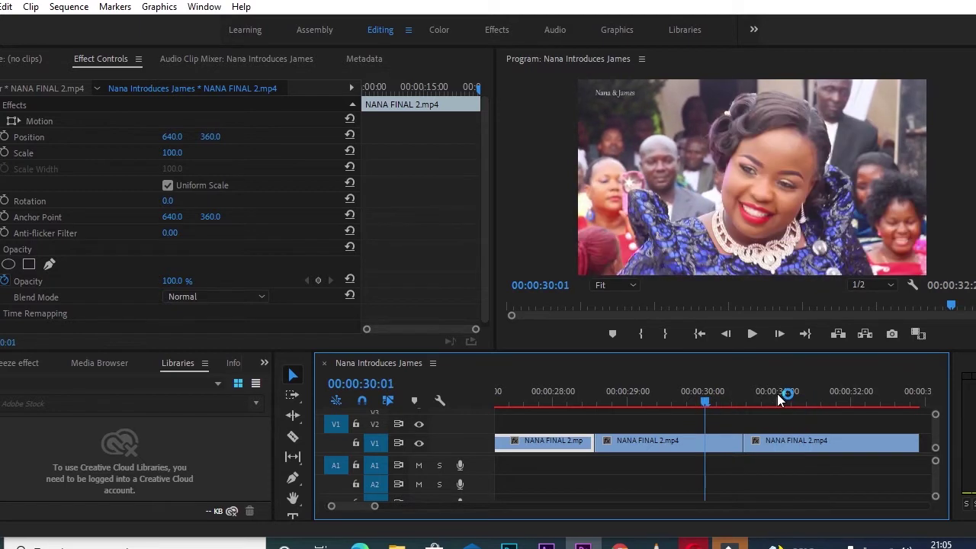
{"action": "left_click", "coordinate": [690, 396]}
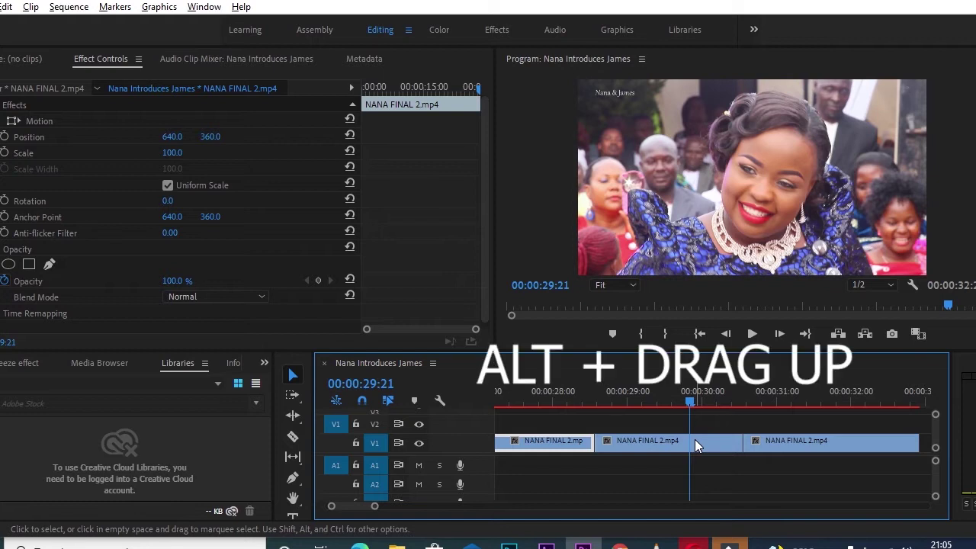
{"action": "left_click_drag", "start_coordinate": [695, 439], "coordinate": [695, 423]}
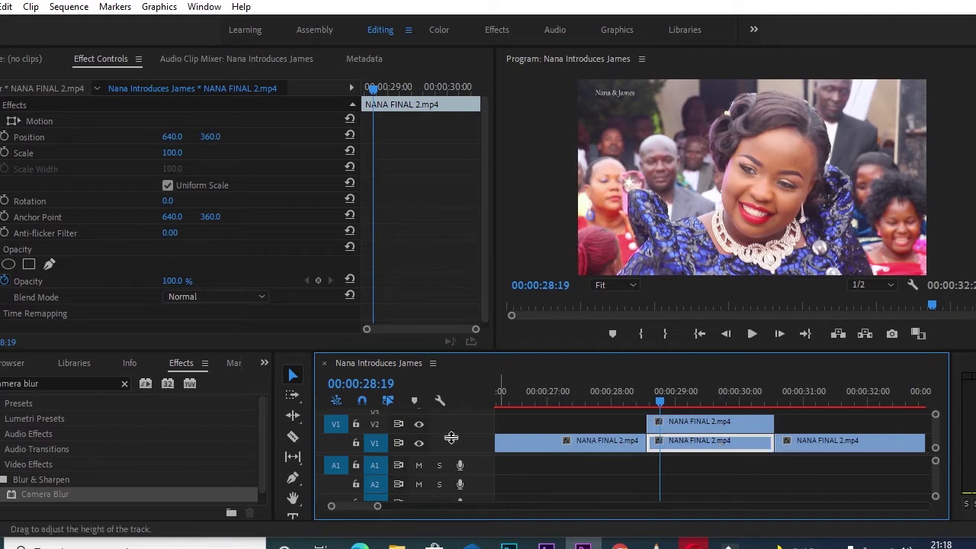
- Turn off V2's visibility and drop the Camera Blur effect onto the middle V1 clip
{"action": "left_click", "coordinate": [419, 425]}
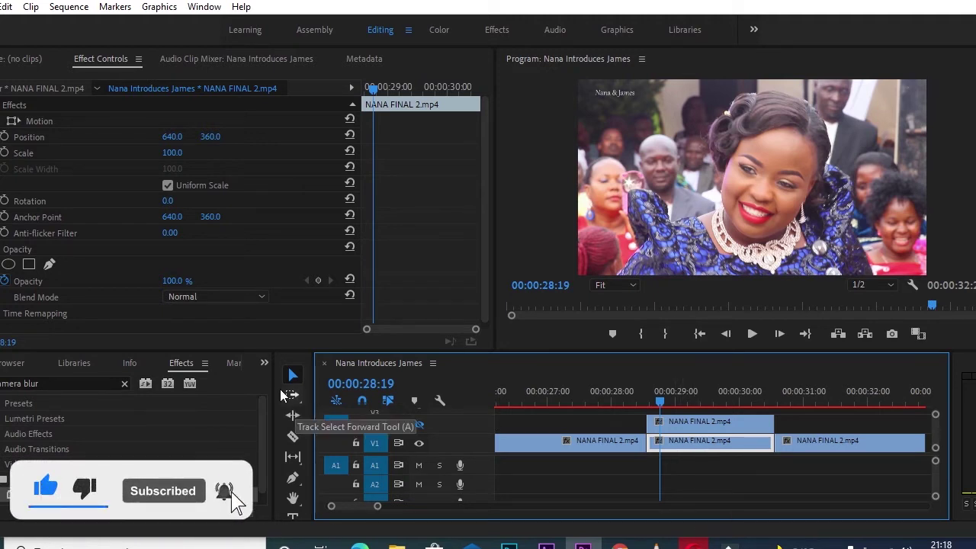
{"action": "left_click", "coordinate": [265, 362]}
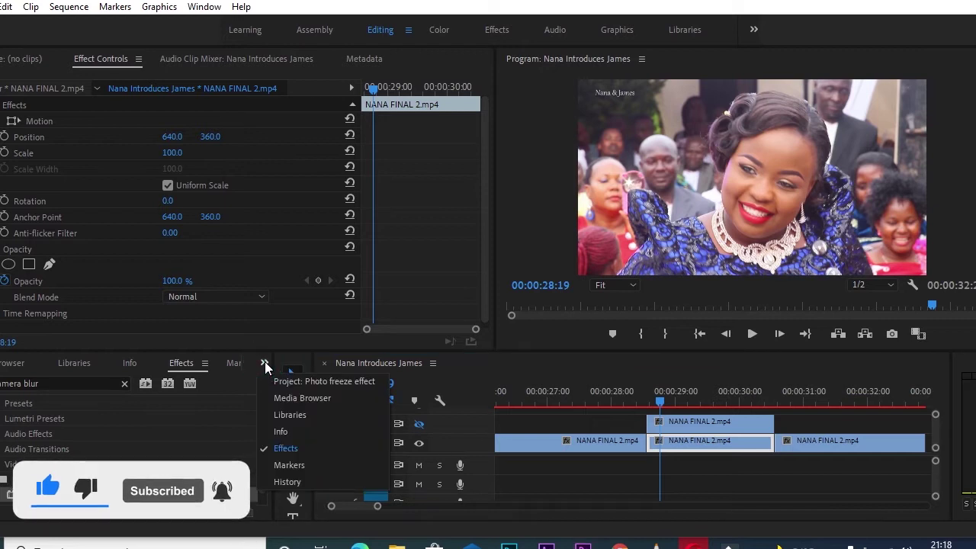
{"action": "left_click", "coordinate": [287, 450]}
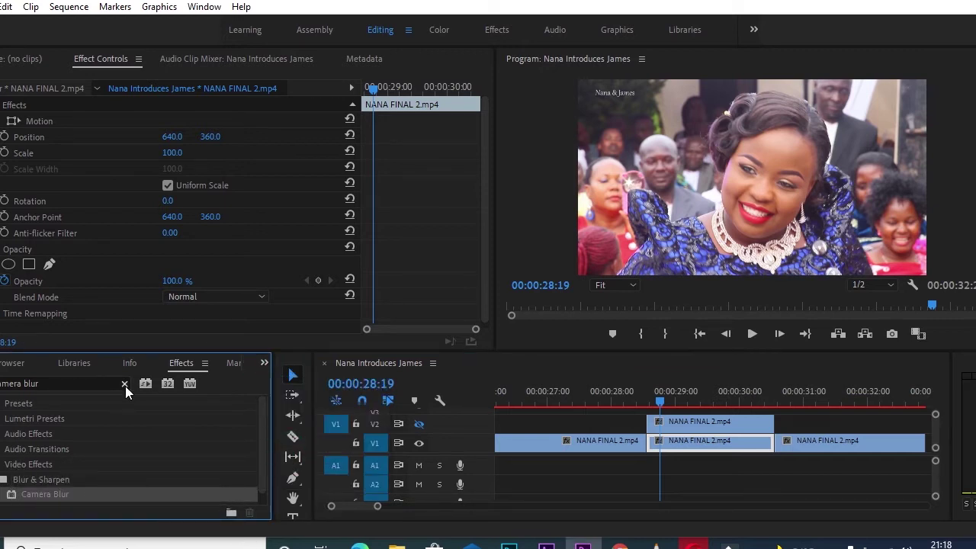
{"action": "left_click", "coordinate": [124, 384]}
{"action": "left_click", "coordinate": [73, 384]}
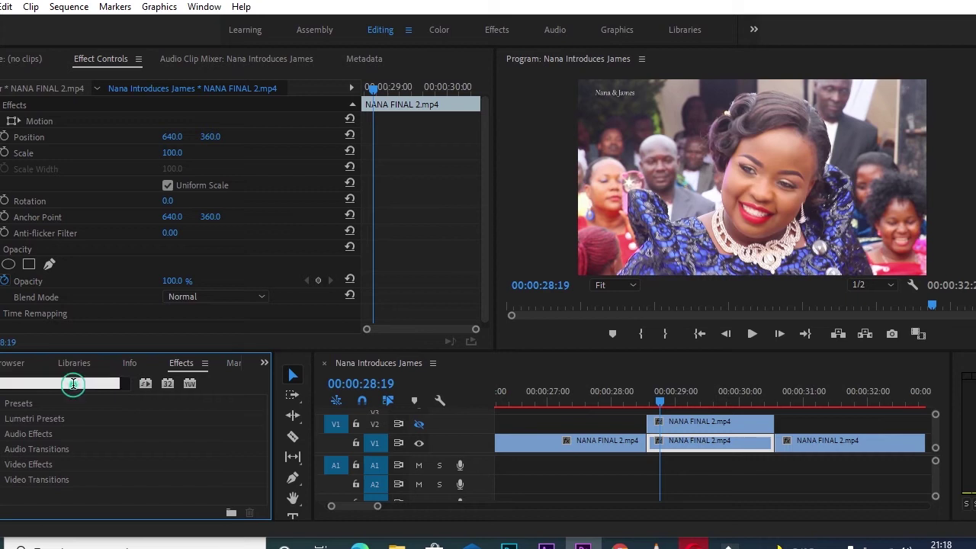
{"action": "type", "text": "cam"}
{"action": "type", "text": "era"}
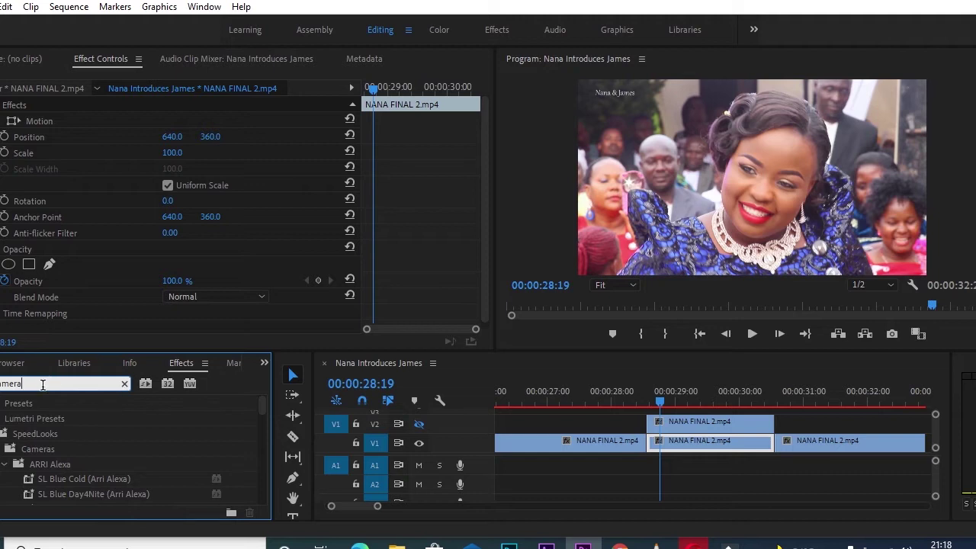
{"action": "left_click_drag", "start_coordinate": [262, 403], "coordinate": [265, 500]}
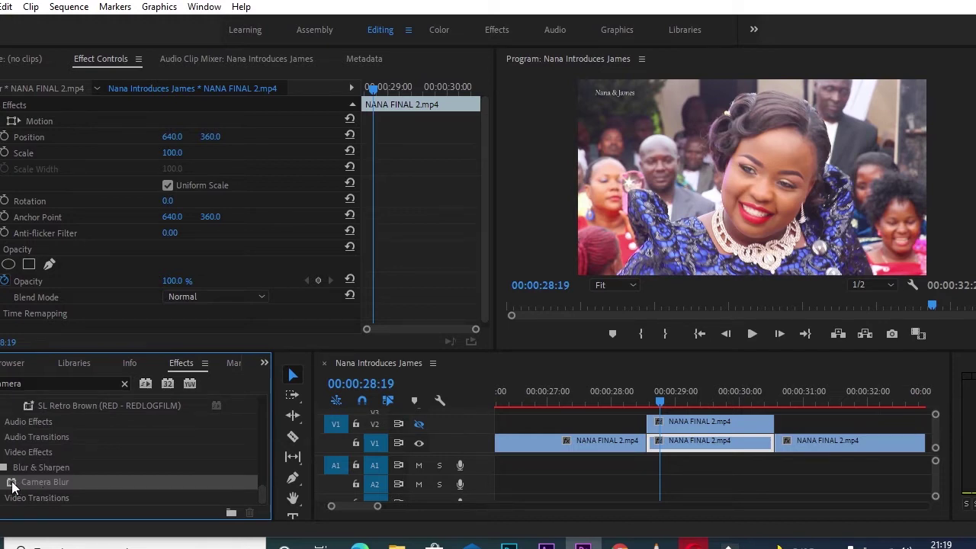
{"action": "left_click_drag", "start_coordinate": [12, 486], "coordinate": [703, 444]}
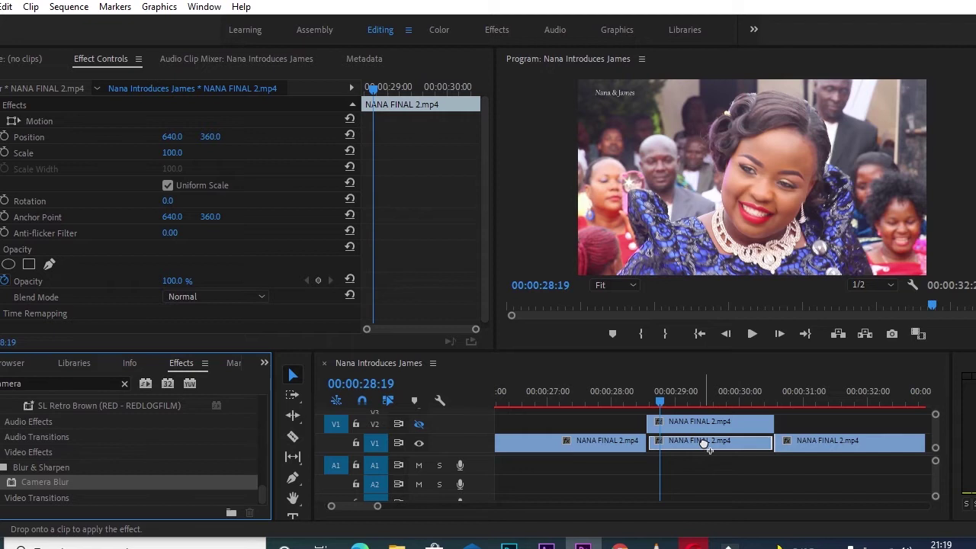
{"action": "left_click_drag", "start_coordinate": [704, 442], "coordinate": [703, 442]}
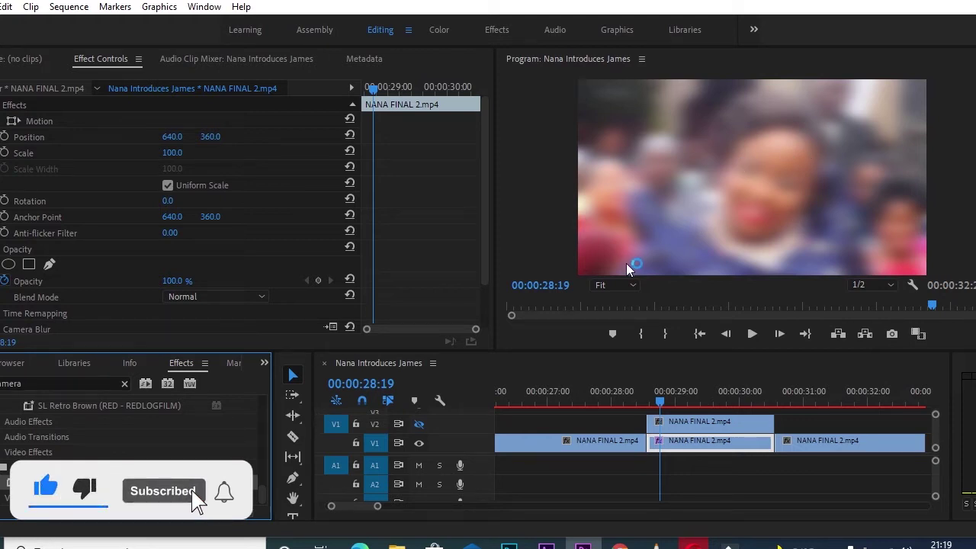
- Add the Black & White effect to the blurred middle V1 clip and turn V2's visibility back on
{"action": "left_click", "coordinate": [124, 383]}
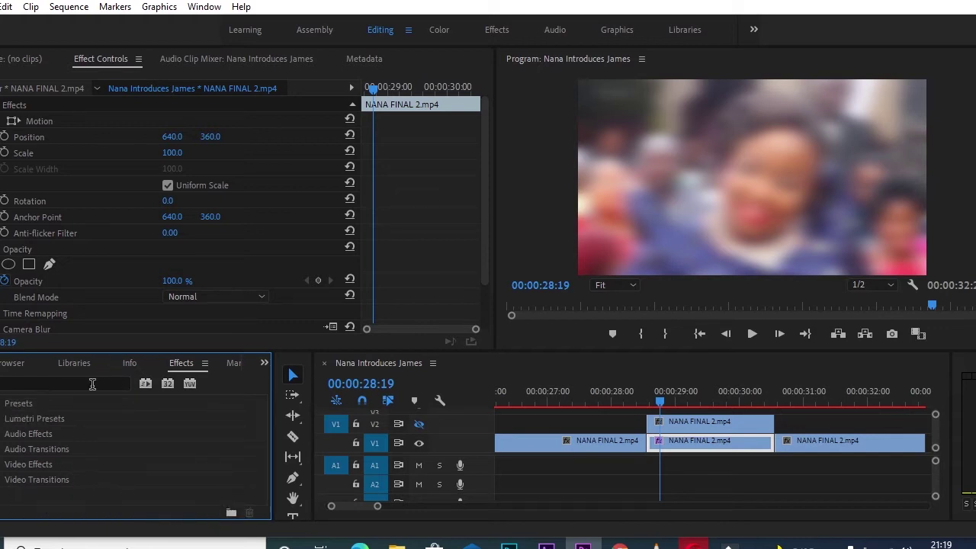
{"action": "left_click", "coordinate": [92, 383]}
{"action": "type", "text": "blur"}
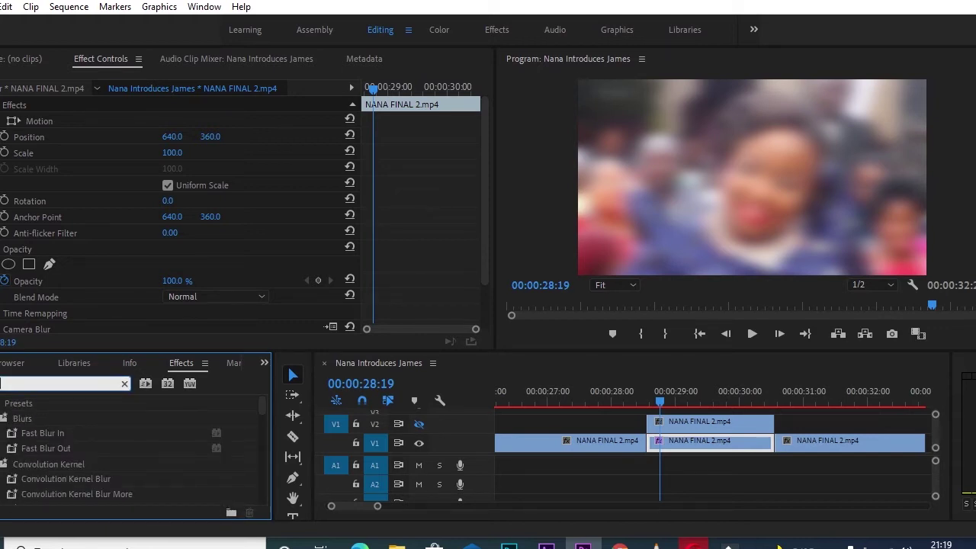
{"action": "type", "text": "ack"}
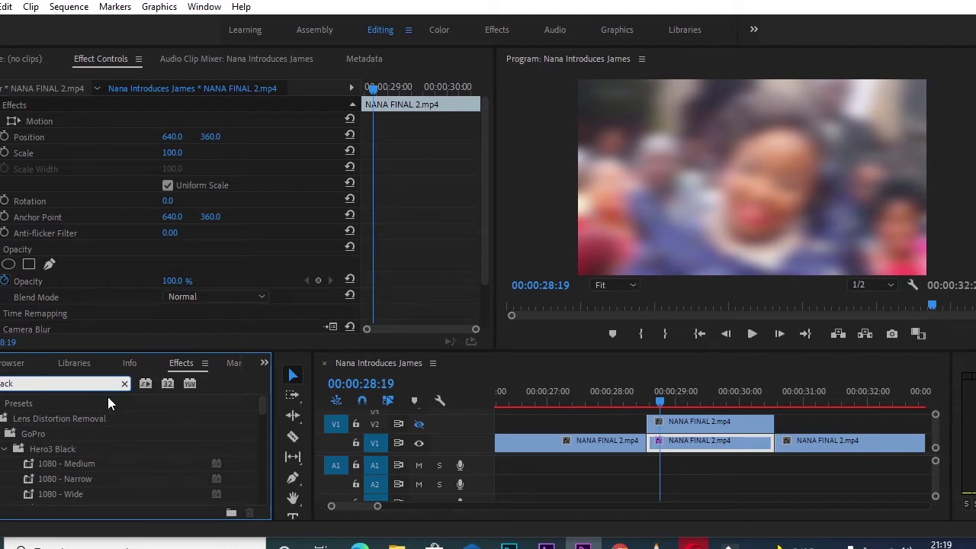
{"action": "left_click_drag", "start_coordinate": [262, 404], "coordinate": [270, 505]}
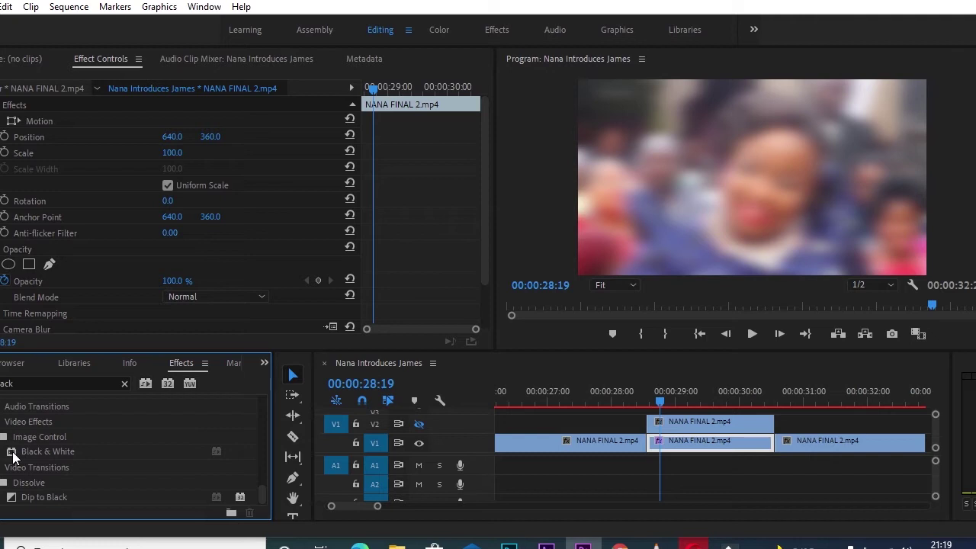
{"action": "left_click_drag", "start_coordinate": [13, 456], "coordinate": [690, 445]}
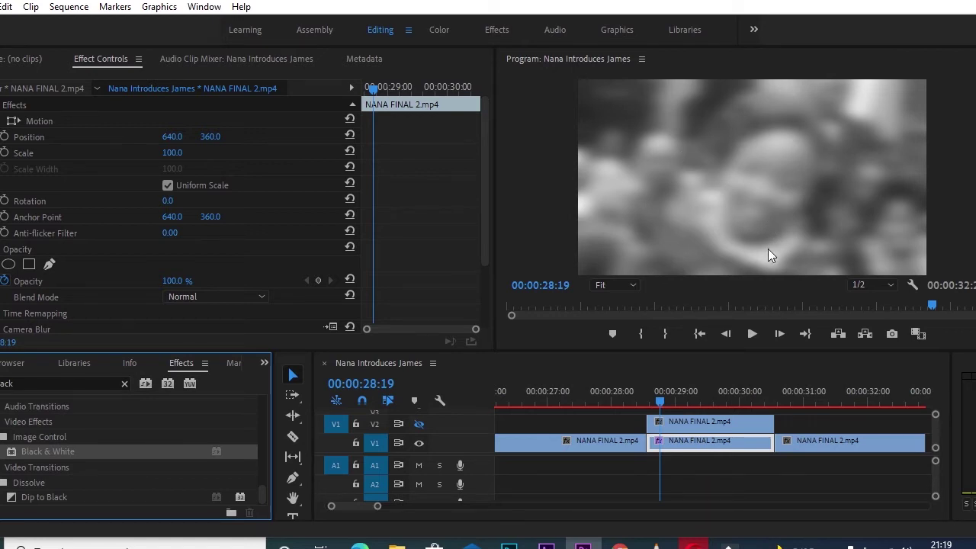
{"action": "left_click", "coordinate": [418, 424]}
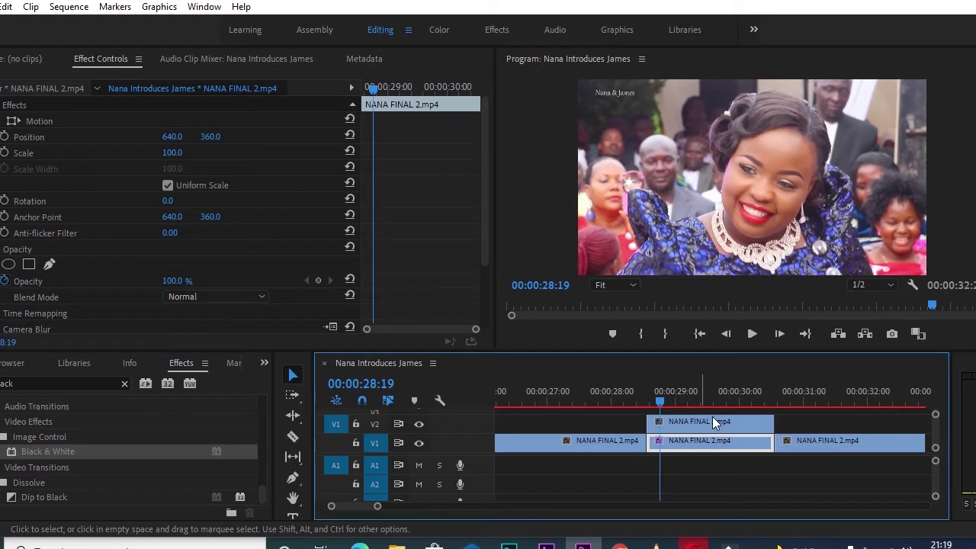
- Select the V2 frozen copy and drop Perspective > Radial Shadow onto it
{"action": "left_click_drag", "start_coordinate": [662, 404], "coordinate": [716, 405]}
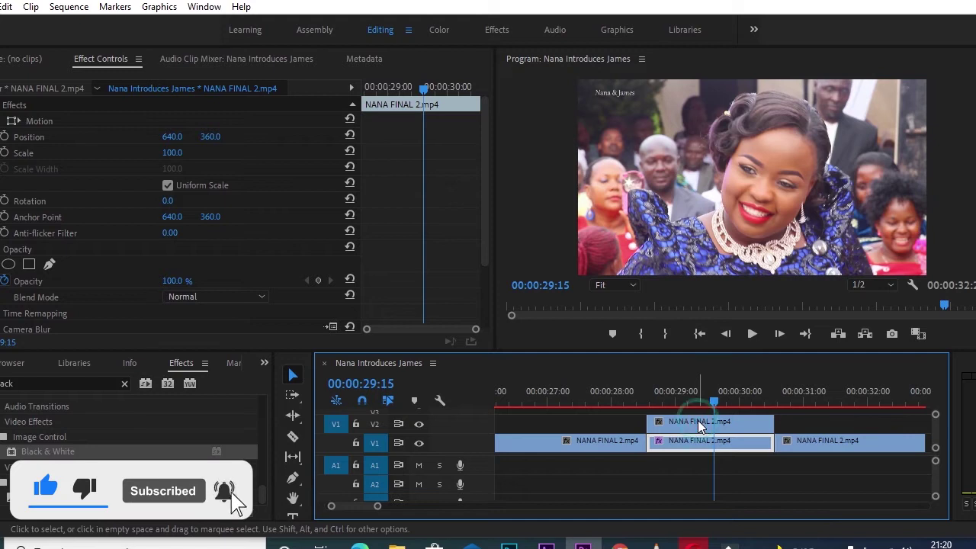
{"action": "left_click", "coordinate": [700, 425]}
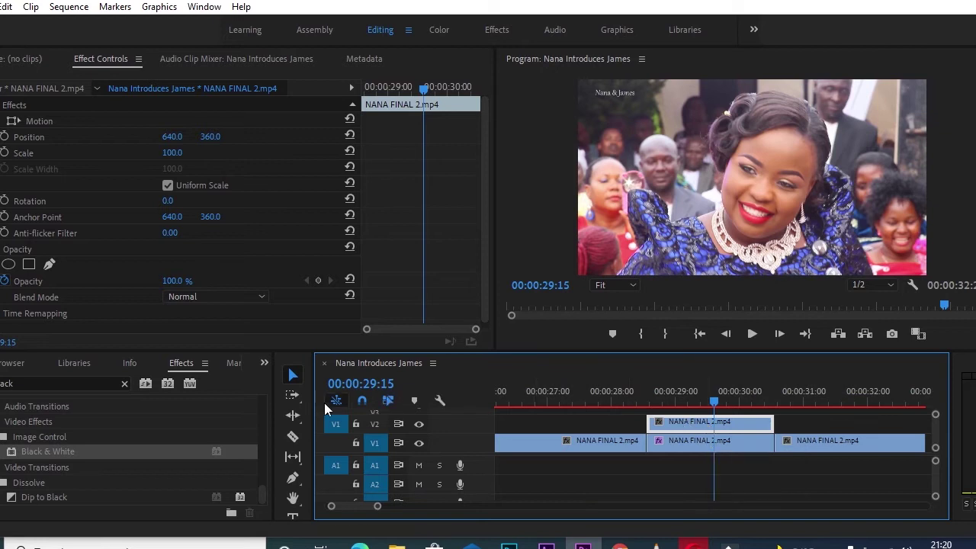
{"action": "left_click", "coordinate": [124, 383]}
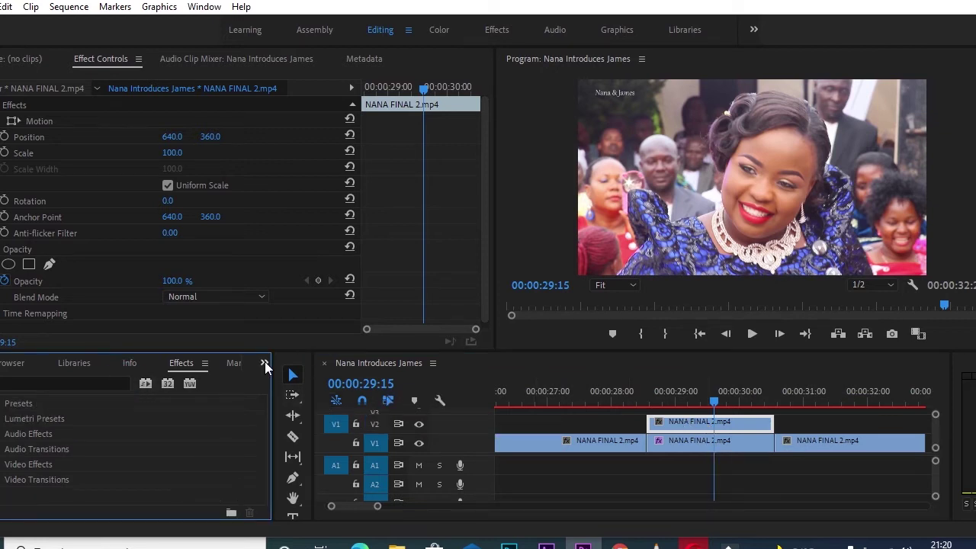
{"action": "left_click", "coordinate": [265, 365]}
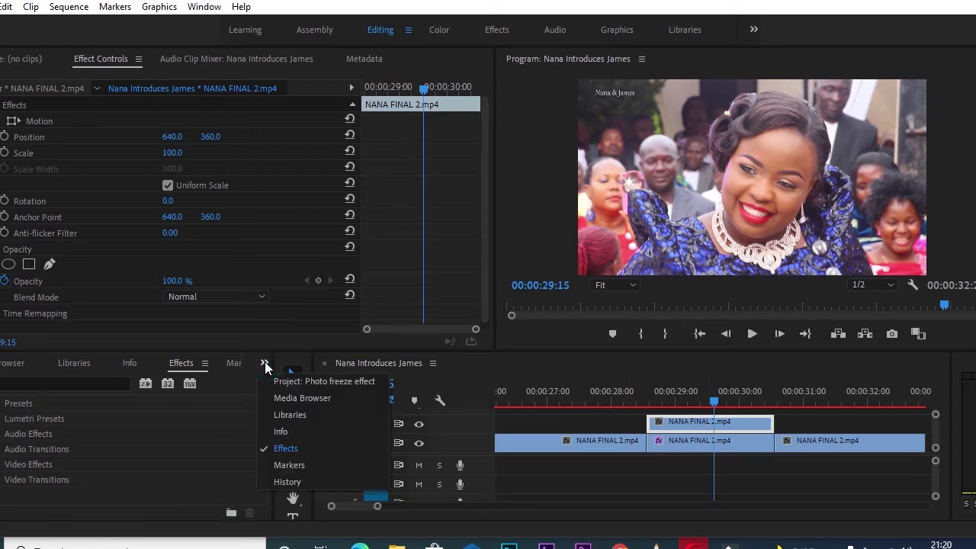
{"action": "left_click", "coordinate": [80, 383]}
{"action": "type", "text": "radial"}
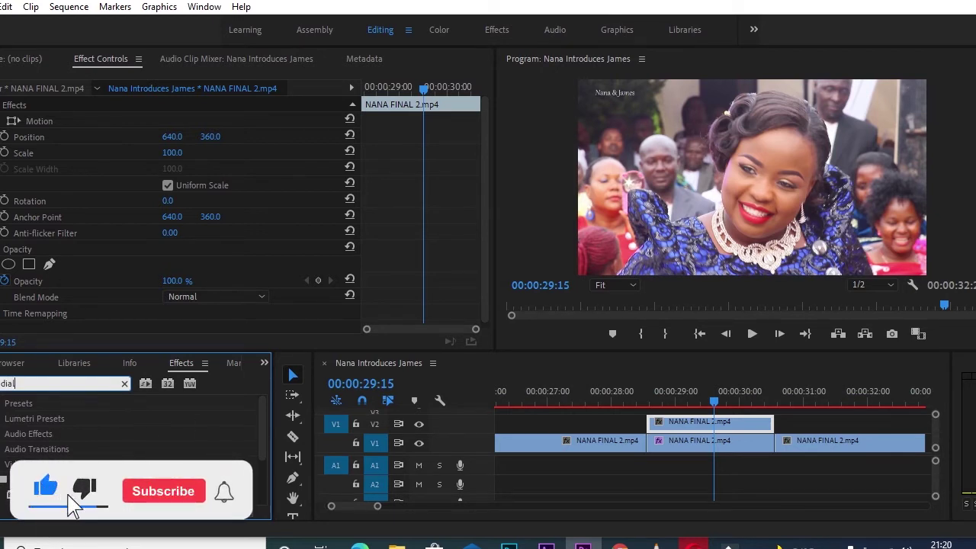
{"action": "left_click_drag", "start_coordinate": [54, 494], "coordinate": [689, 423]}
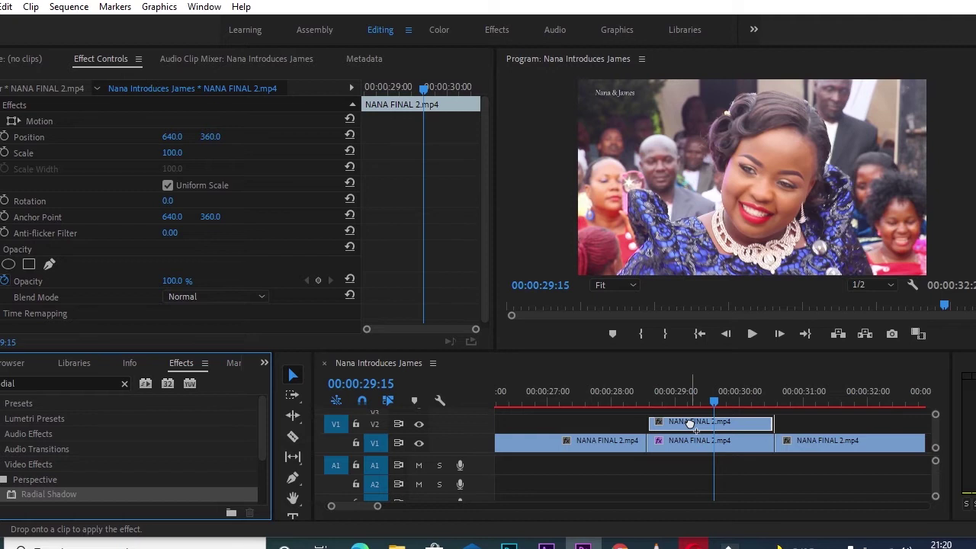
{"action": "left_click_drag", "start_coordinate": [690, 422], "coordinate": [690, 422]}
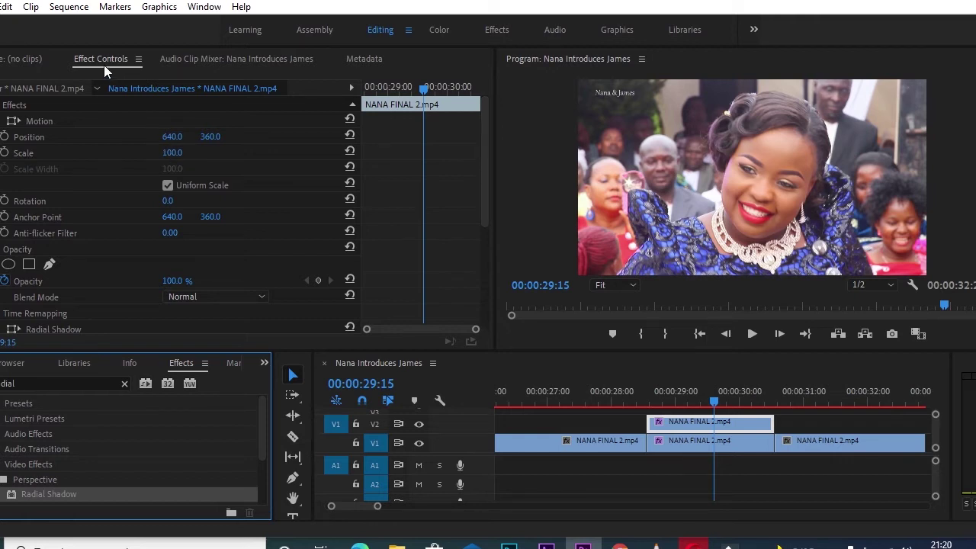
- Set the V2 clip's Motion Scale to 60 in Effect Controls
{"action": "left_click", "coordinate": [184, 149]}
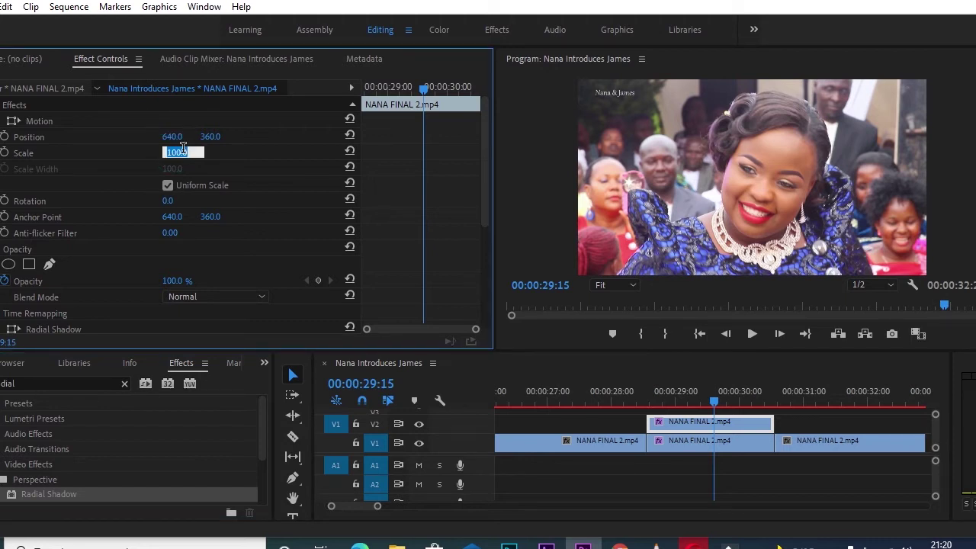
{"action": "type", "text": "60"}
{"action": "key", "text": "Return"}
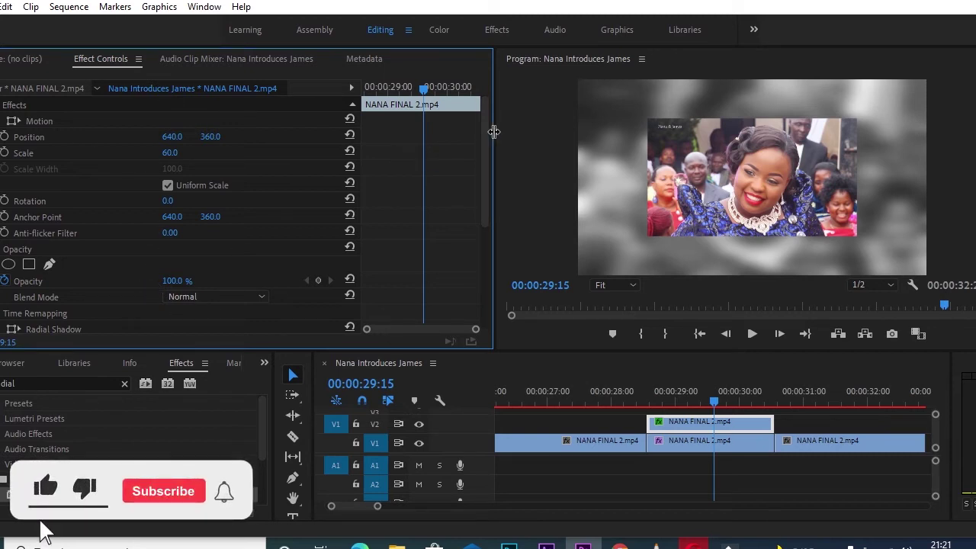
{"action": "left_click_drag", "start_coordinate": [485, 131], "coordinate": [489, 219]}
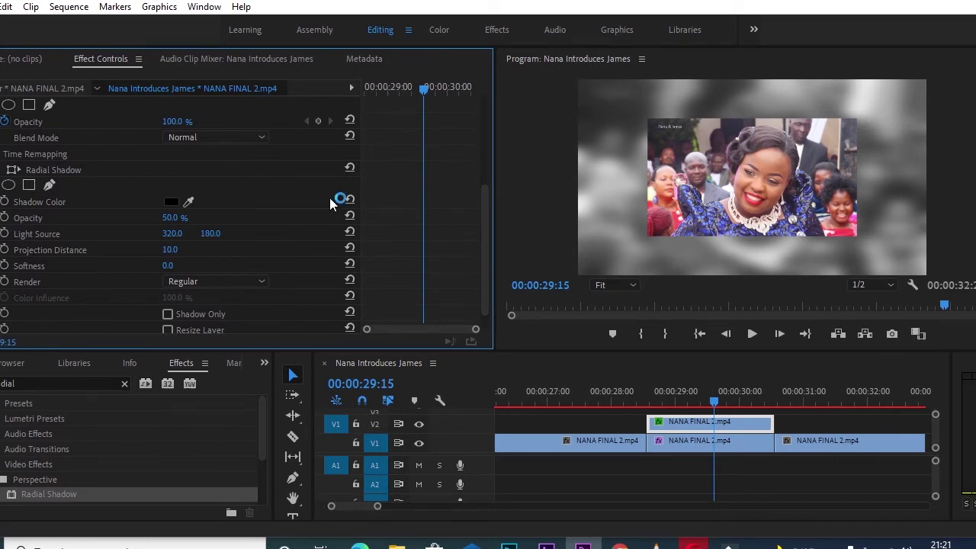
- Enable Radial Shadow's Resize Layer option so the shadow extends past the frame
{"action": "left_click_drag", "start_coordinate": [483, 224], "coordinate": [485, 256]}
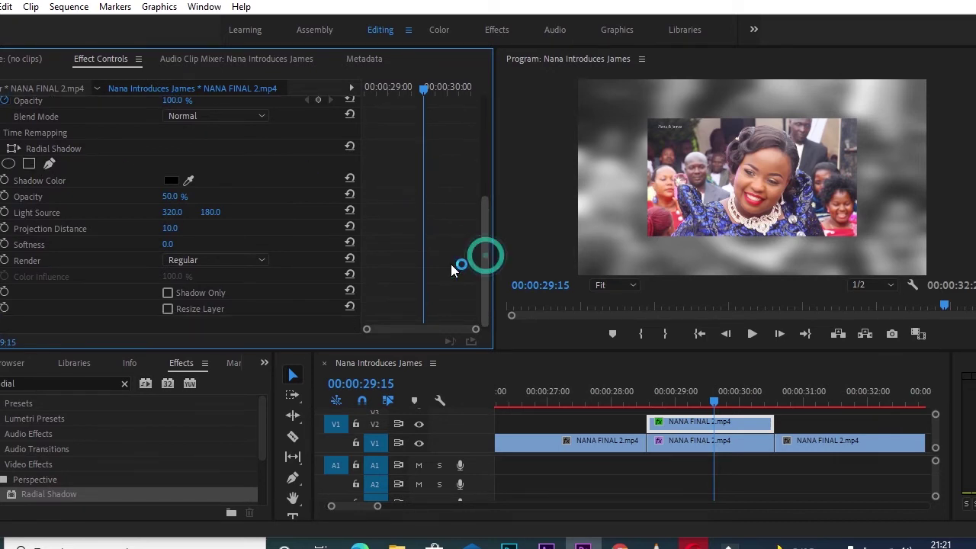
{"action": "left_click", "coordinate": [168, 309]}
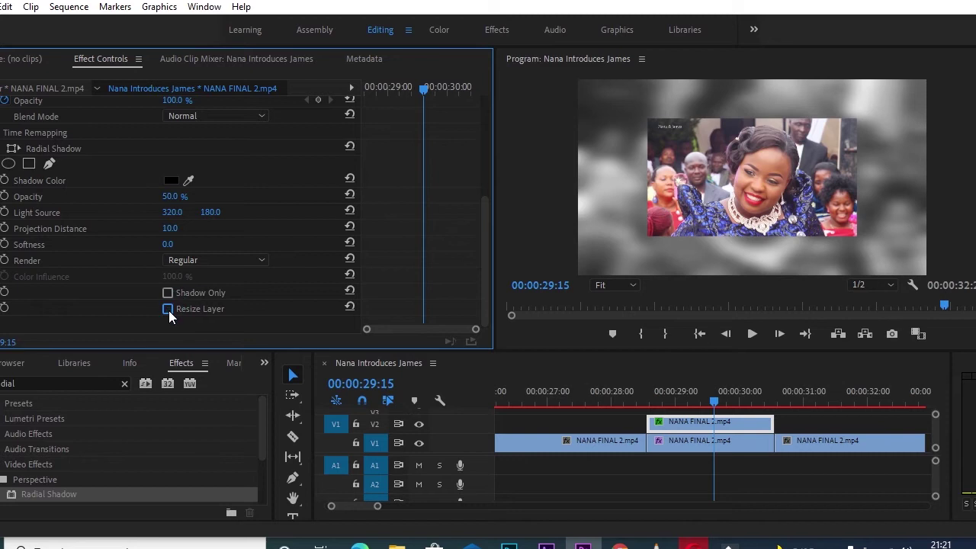
{"action": "left_click", "coordinate": [167, 309]}
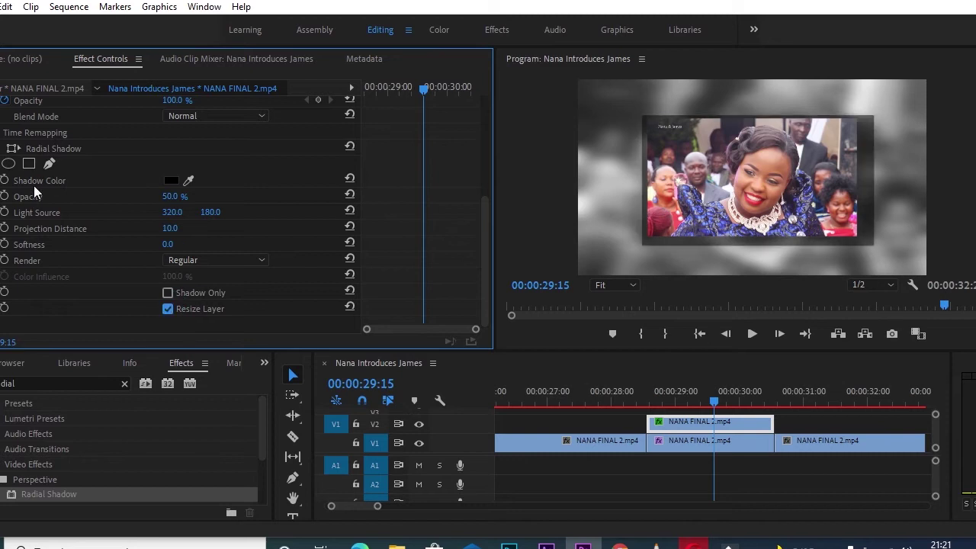
{"action": "left_click", "coordinate": [170, 183]}
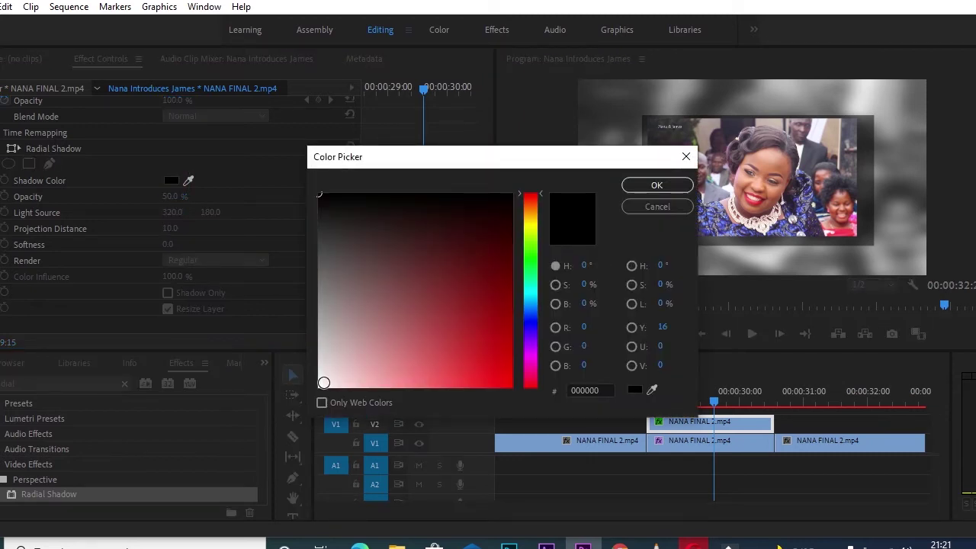
- Set the Radial Shadow colour to white (FFFEFE)
{"action": "left_click", "coordinate": [319, 385]}
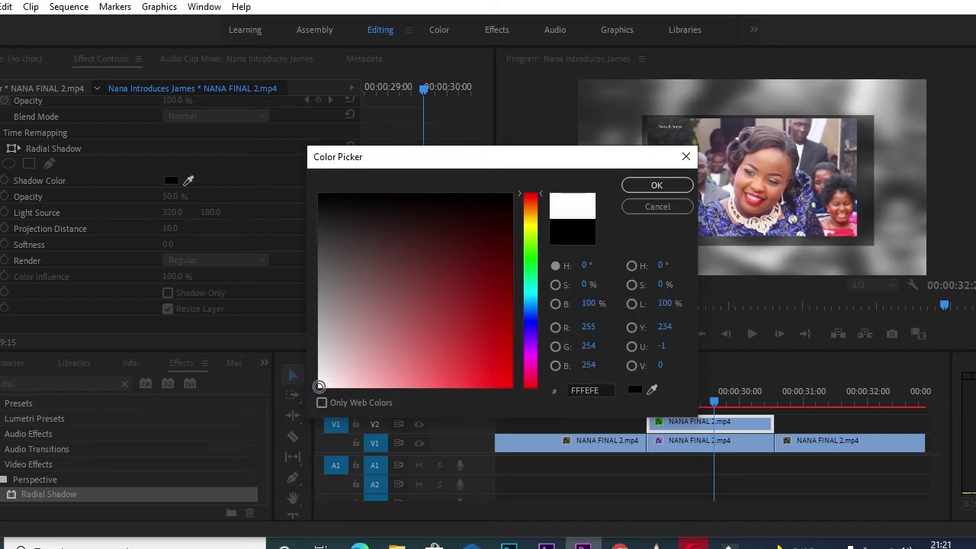
{"action": "left_click", "coordinate": [659, 186]}
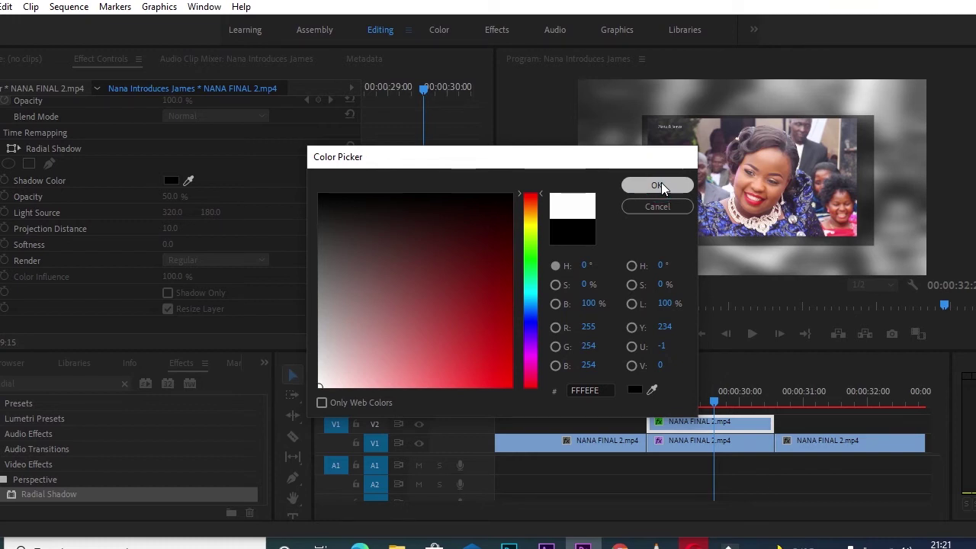
{"action": "left_click", "coordinate": [659, 185]}
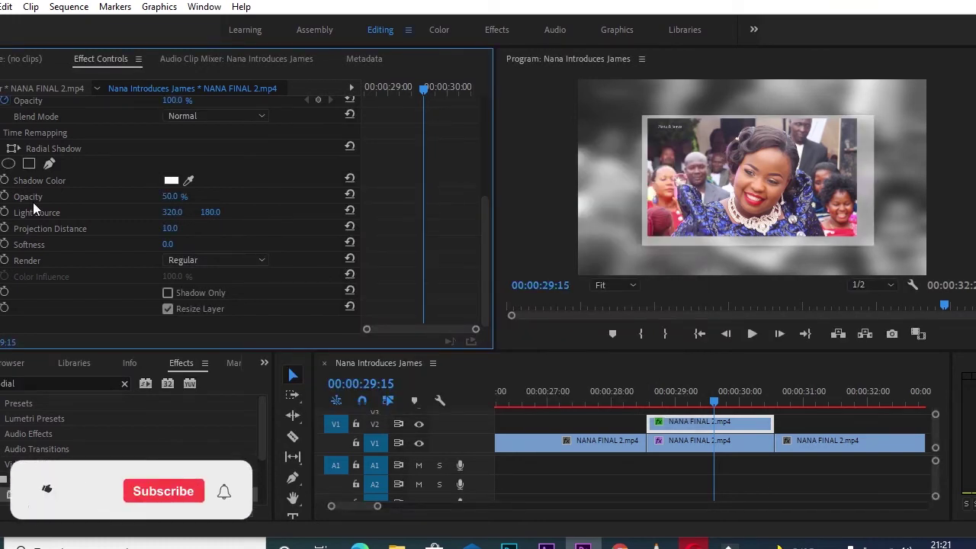
- Set the Radial Shadow opacity to 100% and projection distance to 4
{"action": "left_click", "coordinate": [174, 196]}
{"action": "type", "text": "100"}
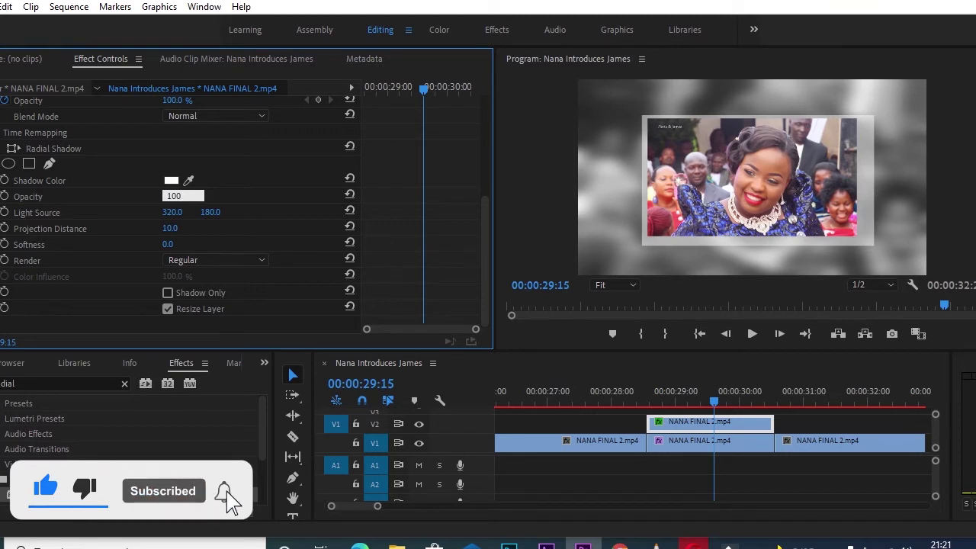
{"action": "key", "text": "Return"}
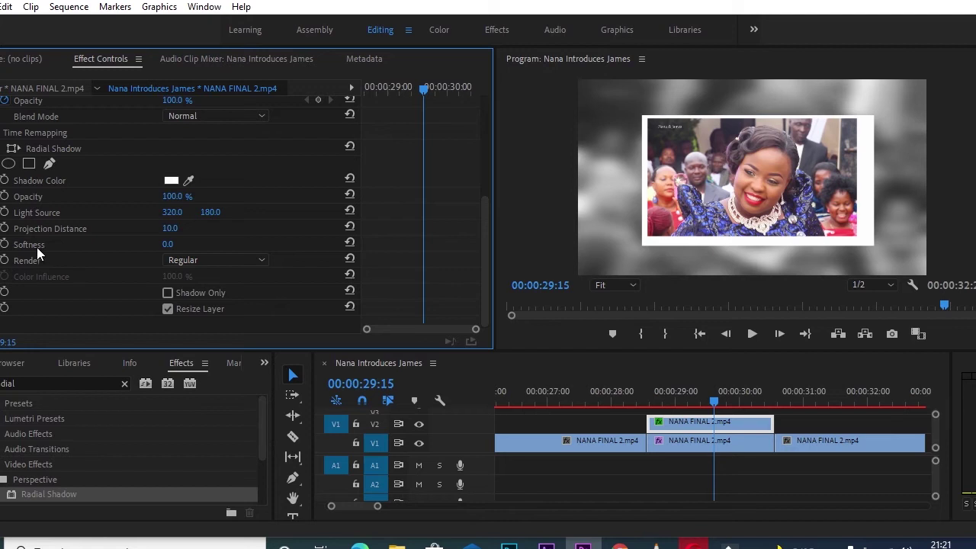
{"action": "left_click", "coordinate": [169, 228]}
{"action": "left_click", "coordinate": [169, 229]}
{"action": "type", "text": "4"}
{"action": "left_click", "coordinate": [150, 232]}
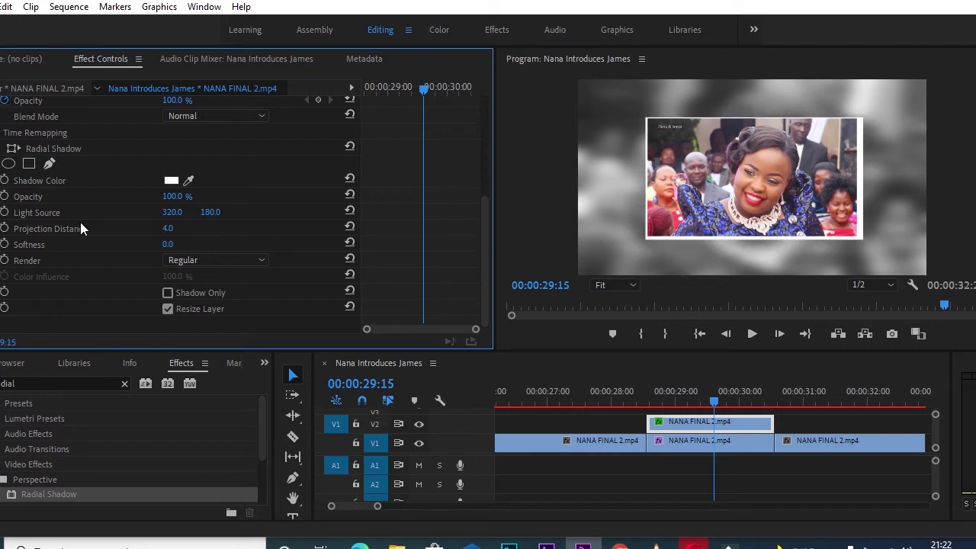
- Shift the shadow's light source position horizontally and vertically
{"action": "left_click", "coordinate": [168, 212]}
{"action": "left_click_drag", "start_coordinate": [168, 212], "coordinate": [287, 212]}
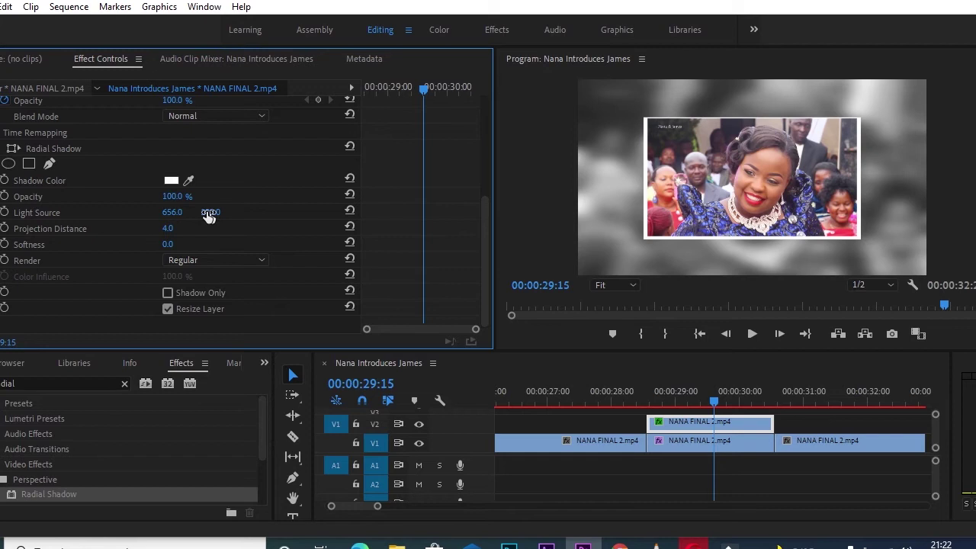
{"action": "mouse_move", "coordinate": [209, 214]}
{"action": "left_mouse_down"}
{"action": "mouse_move", "coordinate": [252, 213]}
{"action": "mouse_move", "coordinate": [217, 212]}
{"action": "left_mouse_up"}
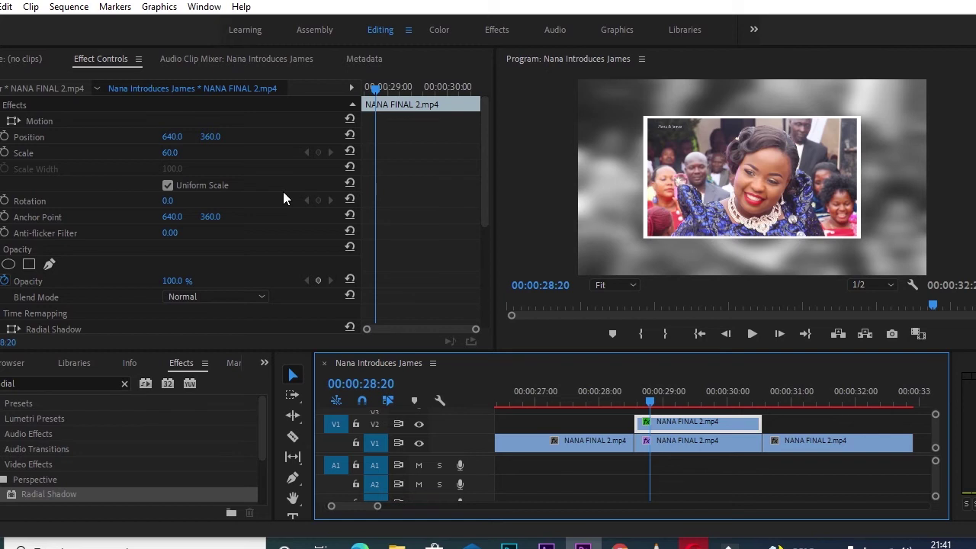
- Keyframe Scale and Rotation from the clip start, setting Scale to 75 and Rotation to 6°
{"action": "left_click", "coordinate": [3, 156]}
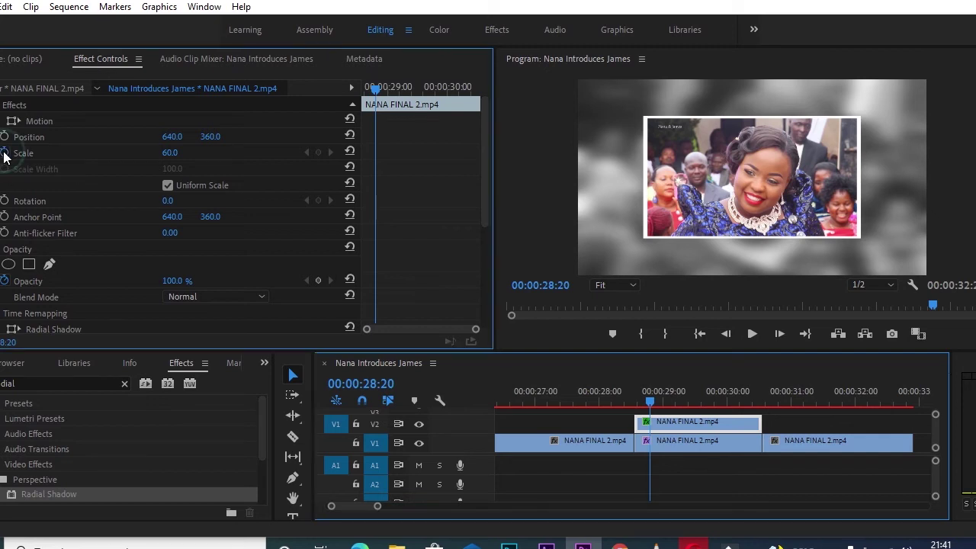
{"action": "left_click", "coordinate": [5, 202]}
{"action": "left_click_drag", "start_coordinate": [374, 201], "coordinate": [360, 201]}
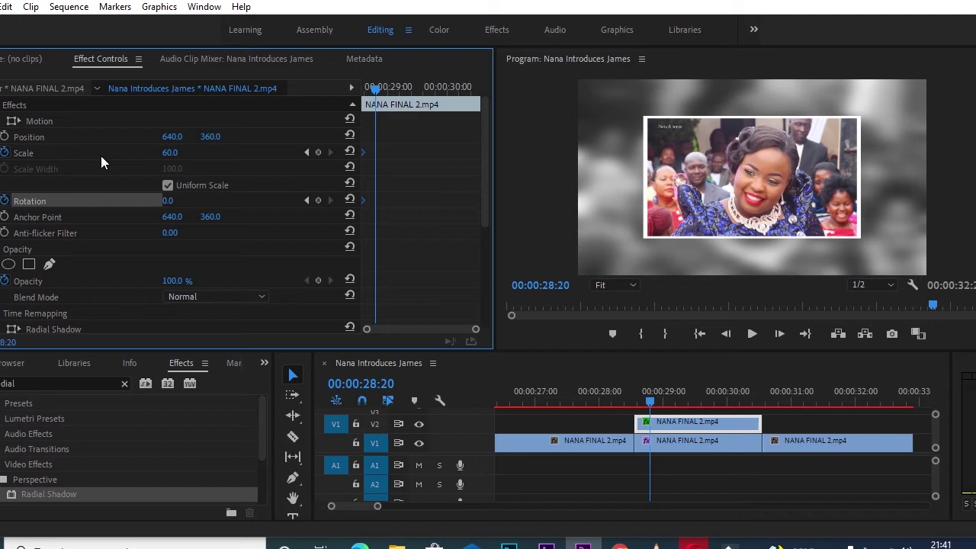
{"action": "left_click", "coordinate": [170, 152]}
{"action": "type", "text": "75"}
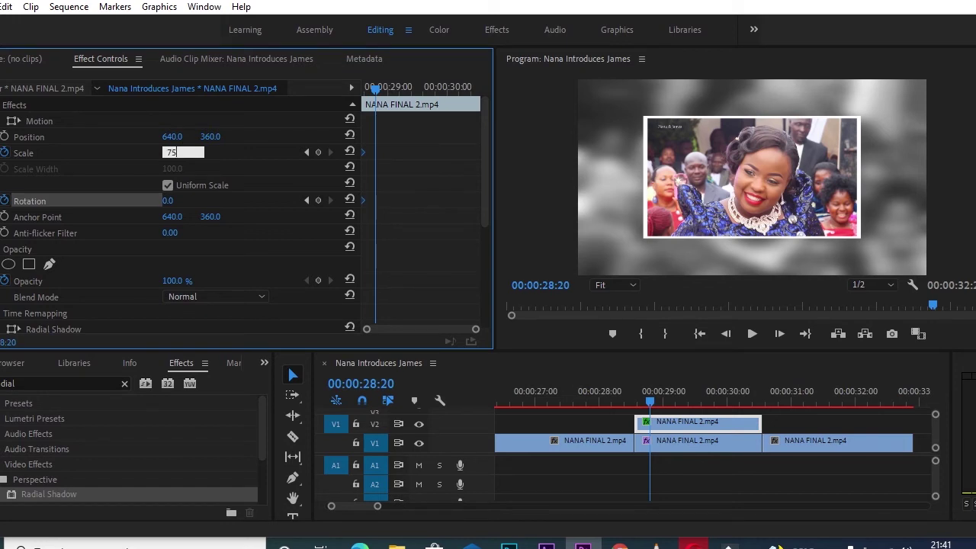
{"action": "key", "text": "Return"}
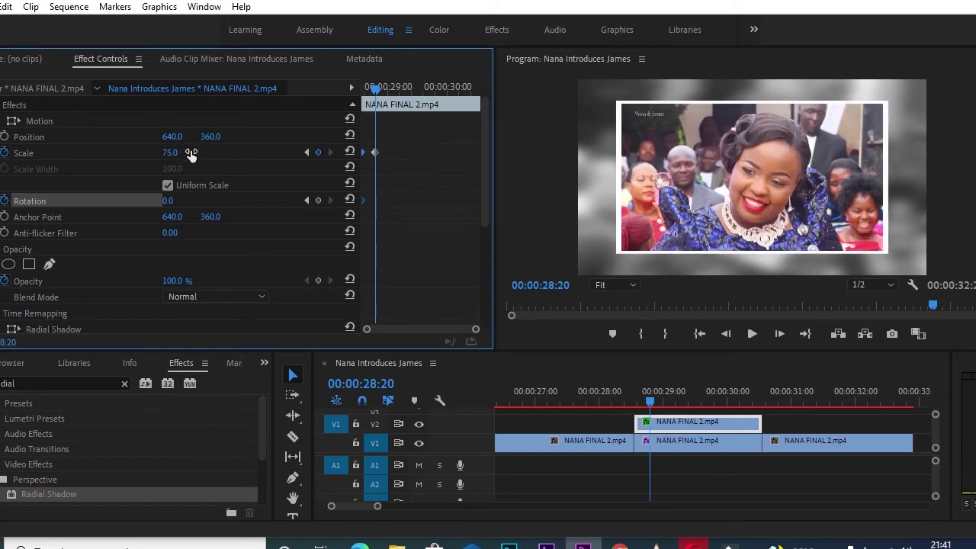
{"action": "left_click_drag", "start_coordinate": [194, 148], "coordinate": [191, 148]}
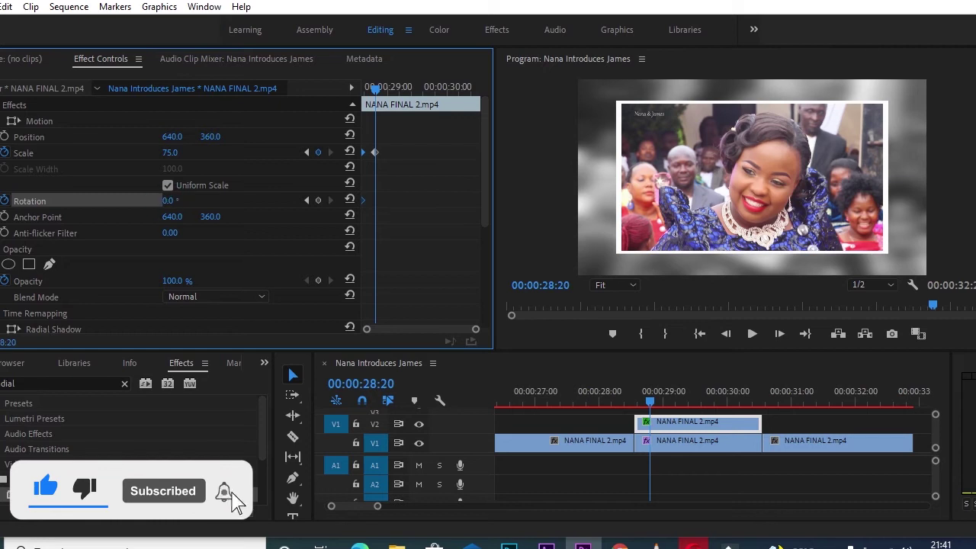
{"action": "left_click_drag", "start_coordinate": [168, 200], "coordinate": [172, 200]}
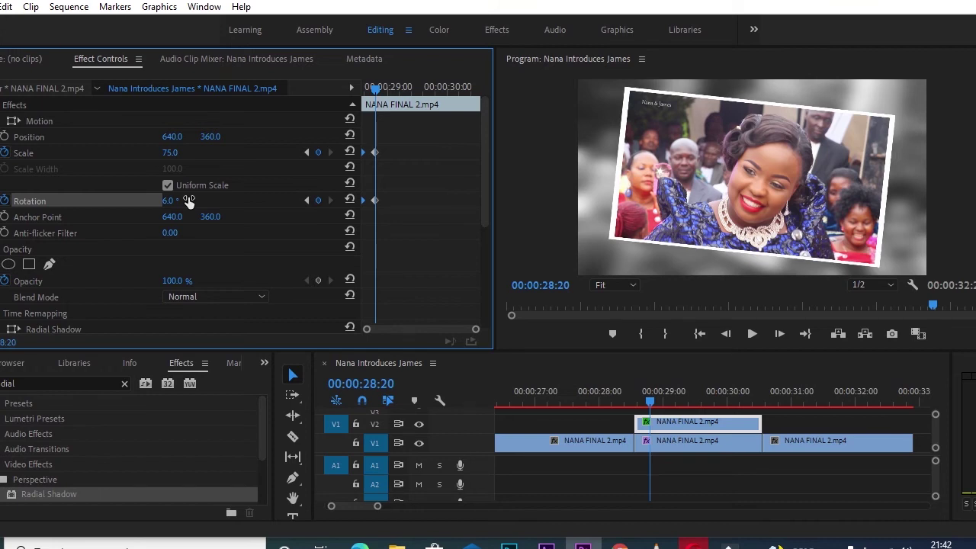
- Shift the Scale and Rotation keyframes later on the keyframe timeline
{"action": "left_click_drag", "start_coordinate": [387, 145], "coordinate": [374, 208]}
{"action": "left_click", "coordinate": [375, 153]}
{"action": "left_click_drag", "start_coordinate": [462, 148], "coordinate": [476, 152]}
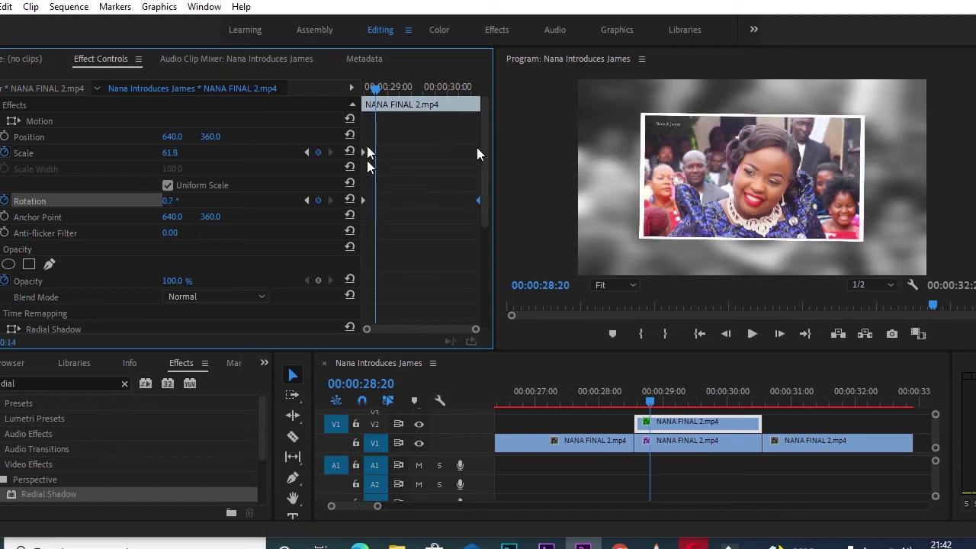
- Ease In the starting Scale keyframe and Ease Out the ending Scale and Rotation keyframes
{"action": "left_click", "coordinate": [365, 202]}
{"action": "left_click", "coordinate": [368, 142]}
{"action": "right_click", "coordinate": [364, 153]}
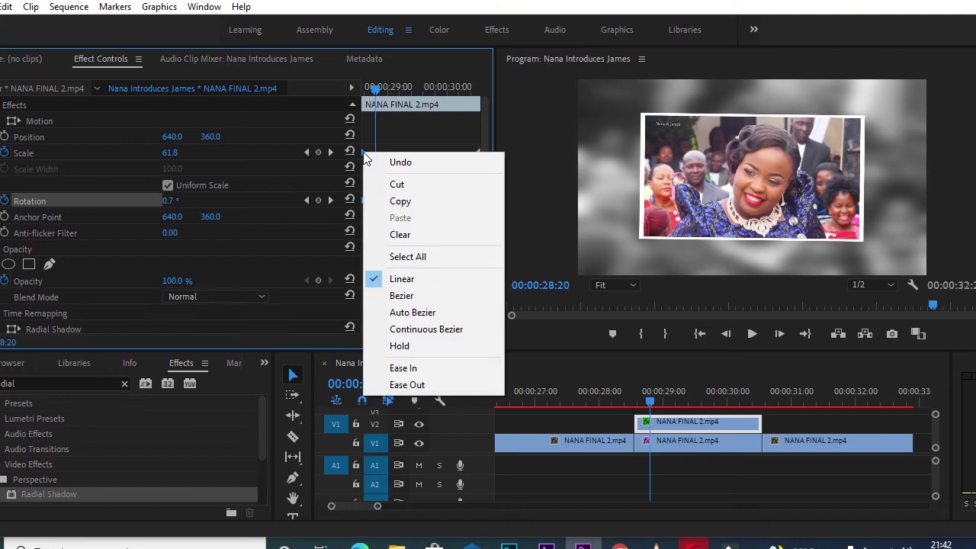
{"action": "left_click", "coordinate": [402, 369]}
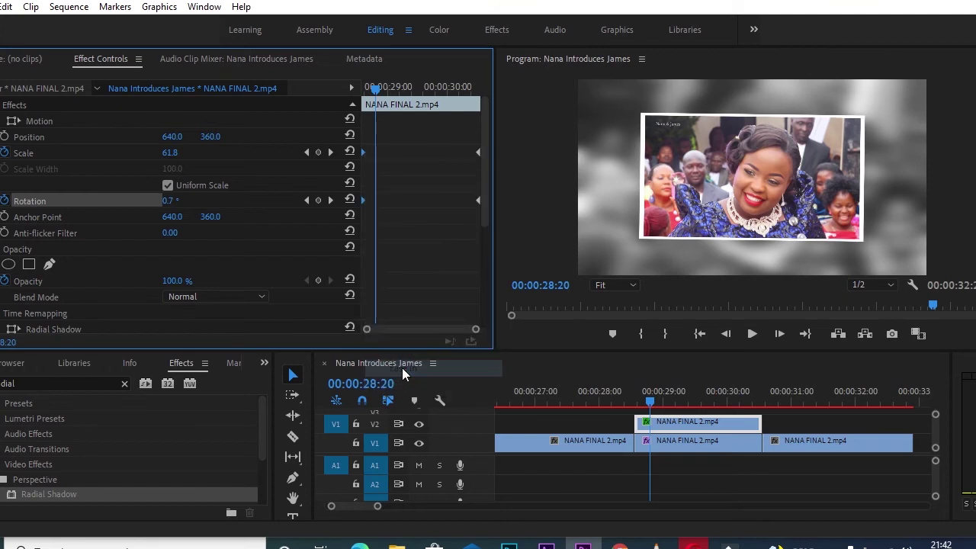
{"action": "mouse_move", "coordinate": [470, 142]}
{"action": "left_mouse_down"}
{"action": "mouse_move", "coordinate": [480, 218]}
{"action": "mouse_move", "coordinate": [487, 212]}
{"action": "left_mouse_up"}
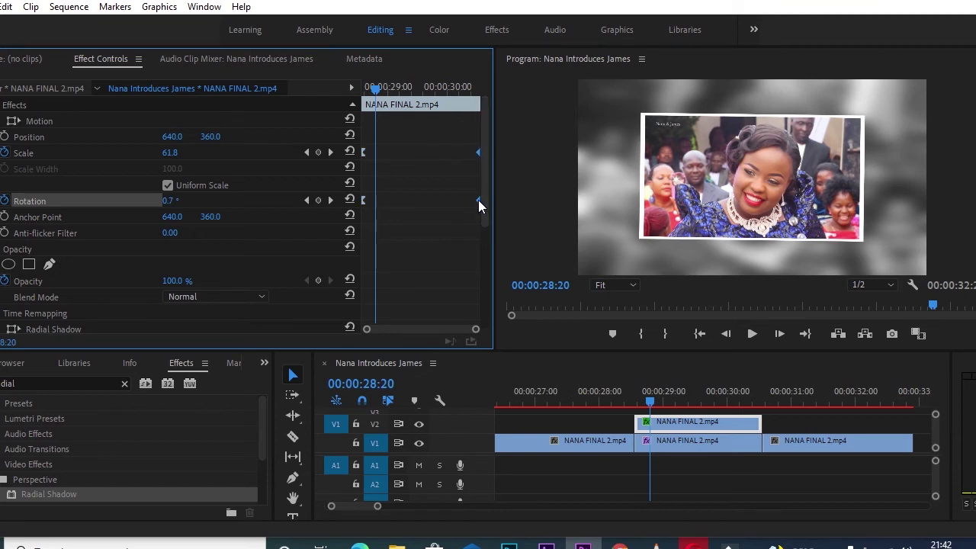
{"action": "right_click", "coordinate": [478, 200]}
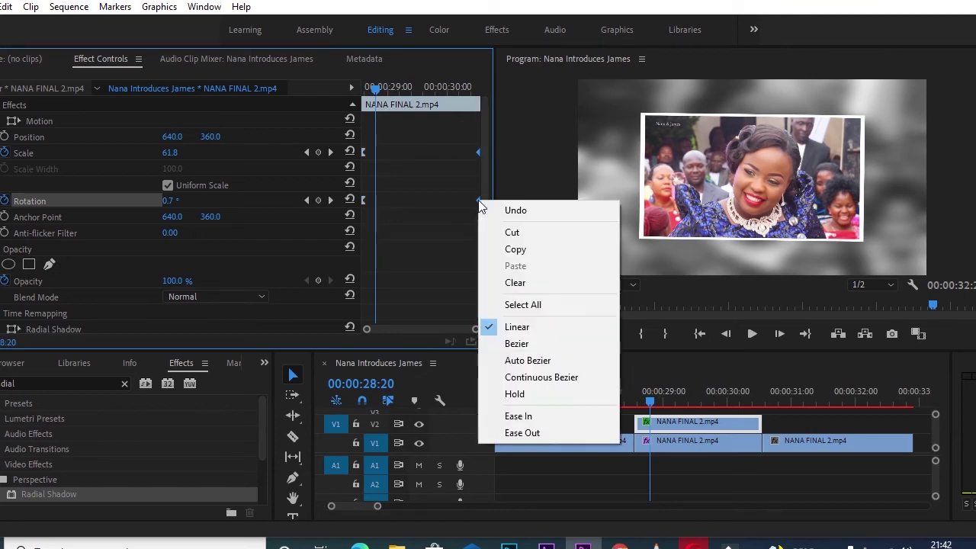
{"action": "left_click", "coordinate": [528, 431]}
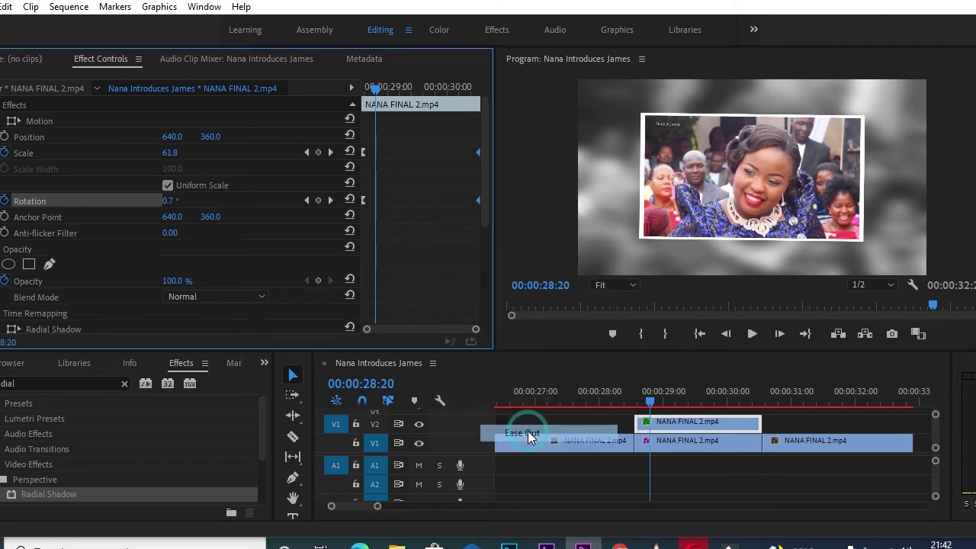
{"action": "left_click", "coordinate": [648, 398]}
{"action": "mouse_move", "coordinate": [649, 398]}
{"action": "left_mouse_down"}
{"action": "mouse_move", "coordinate": [614, 399]}
{"action": "mouse_move", "coordinate": [764, 391]}
{"action": "mouse_move", "coordinate": [620, 395]}
{"action": "mouse_move", "coordinate": [640, 395]}
{"action": "left_mouse_up"}
{"action": "left_click", "coordinate": [621, 402]}
{"action": "left_click", "coordinate": [720, 393]}
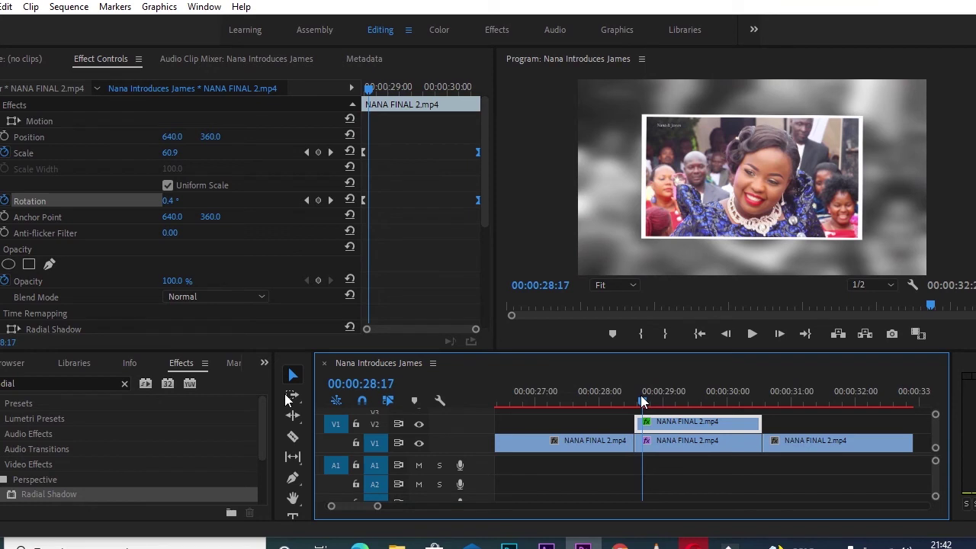
- Place Dip to White from Video Transitions > Dissolve on the V1 cut into the freeze frame
{"action": "left_click", "coordinate": [125, 383]}
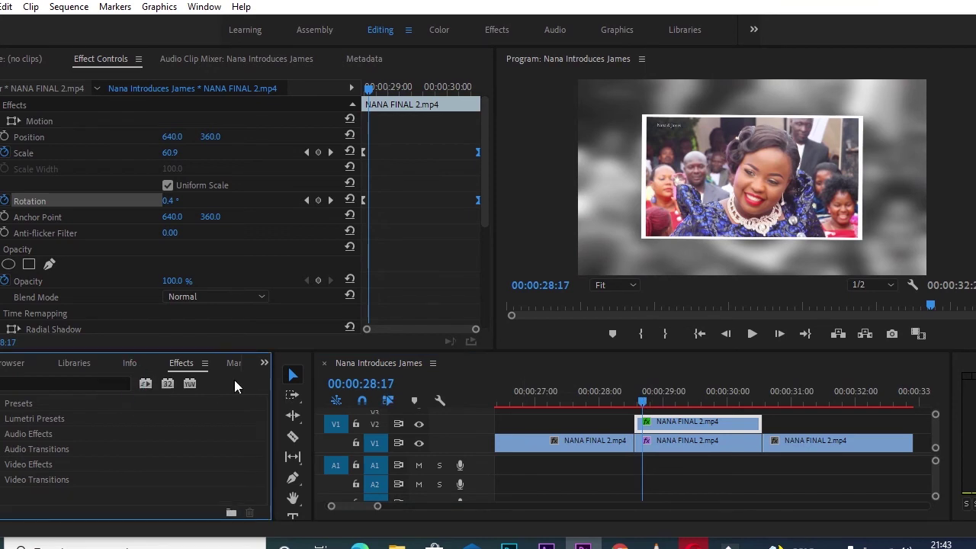
{"action": "left_click", "coordinate": [1, 480]}
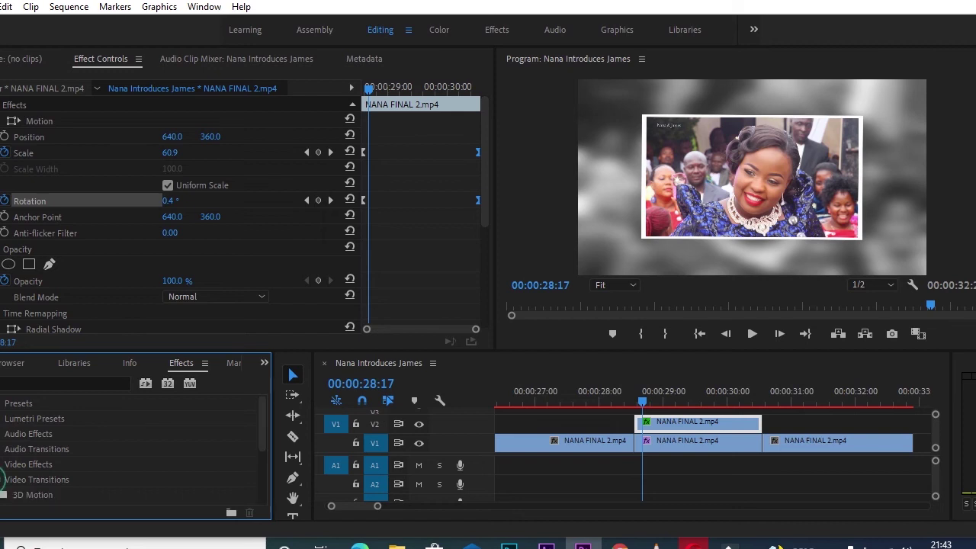
{"action": "left_click_drag", "start_coordinate": [262, 420], "coordinate": [262, 447]}
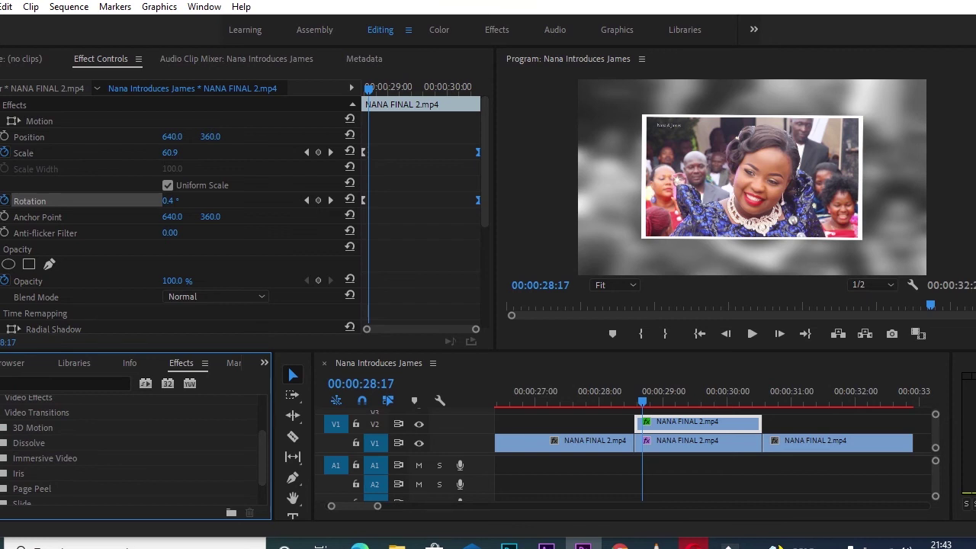
{"action": "left_click", "coordinate": [3, 442]}
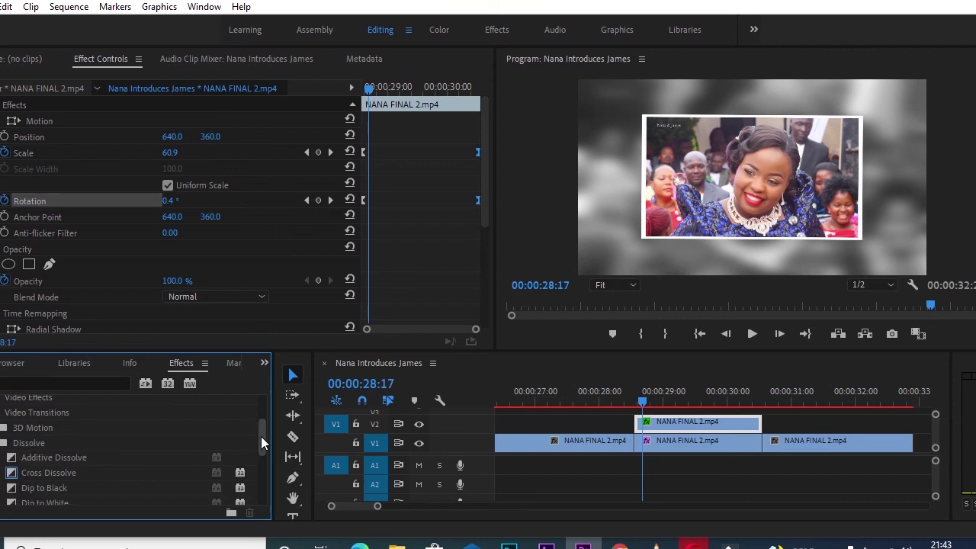
{"action": "mouse_move", "coordinate": [260, 436]}
{"action": "left_mouse_down"}
{"action": "mouse_move", "coordinate": [264, 461]}
{"action": "mouse_move", "coordinate": [264, 449]}
{"action": "left_mouse_up"}
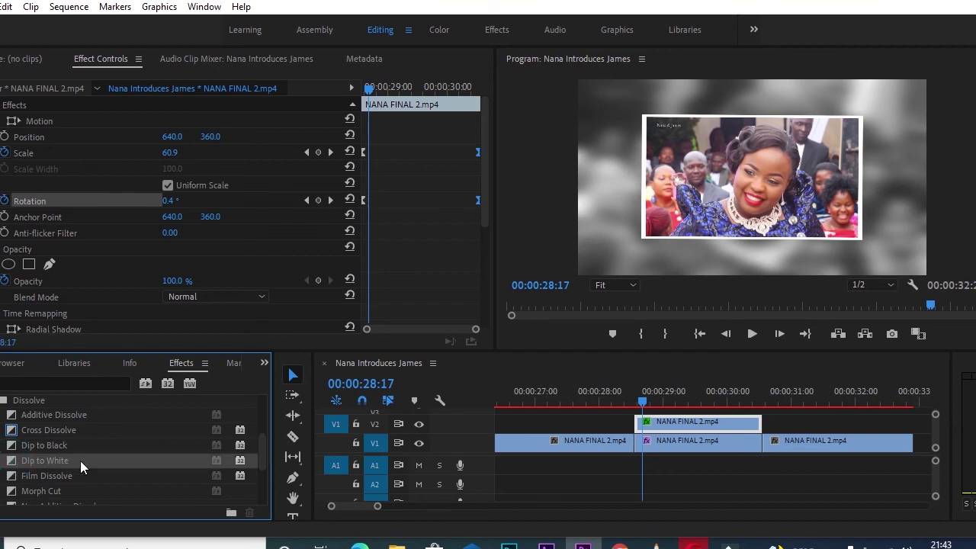
{"action": "left_click_drag", "start_coordinate": [133, 460], "coordinate": [635, 446]}
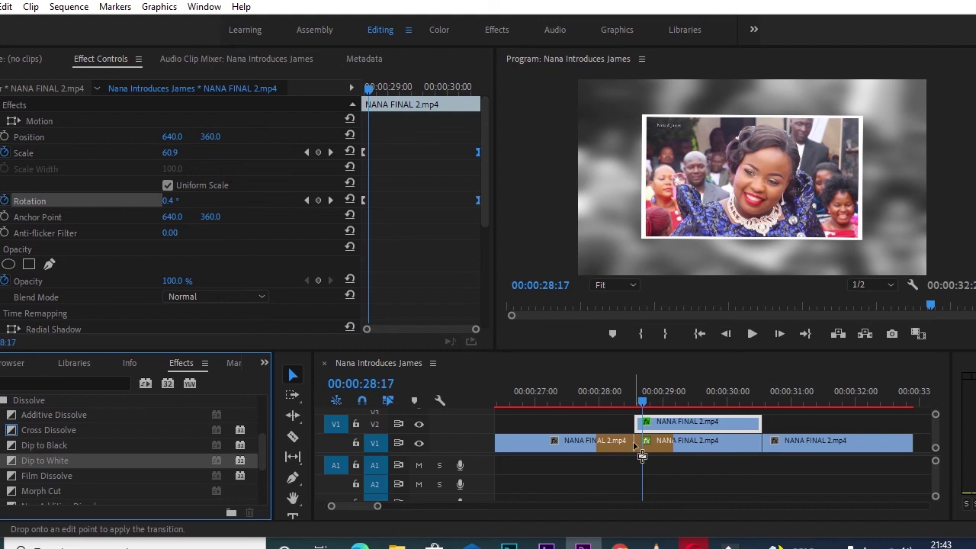
{"action": "left_click_drag", "start_coordinate": [635, 446], "coordinate": [652, 460]}
{"action": "left_click_drag", "start_coordinate": [659, 472], "coordinate": [639, 444]}
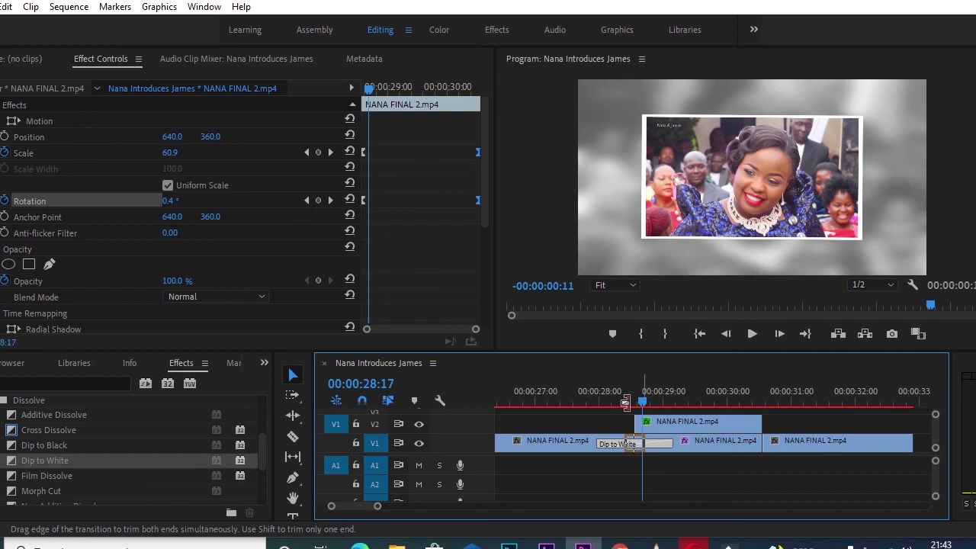
{"action": "left_click", "coordinate": [665, 444]}
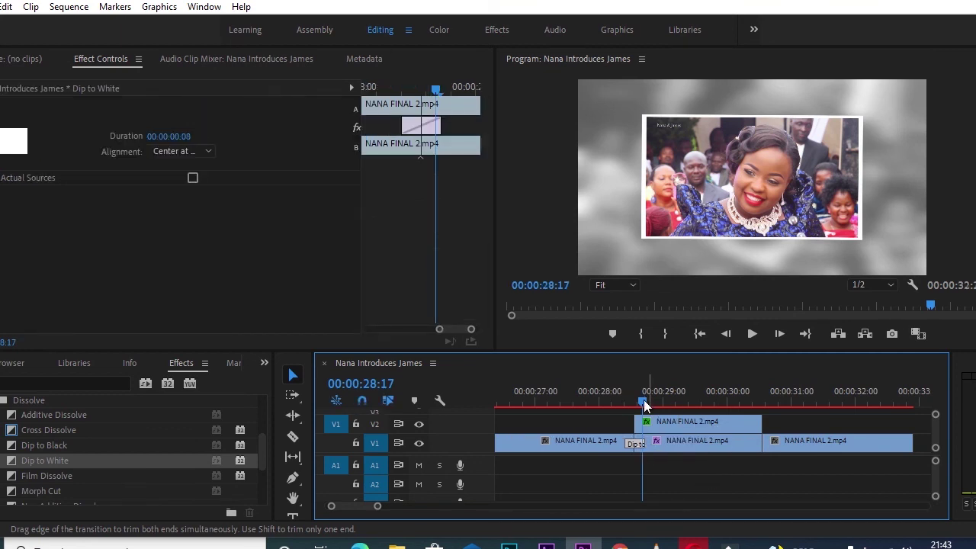
- Move the playhead back to before the Dip to White transition
{"action": "left_click_drag", "start_coordinate": [641, 400], "coordinate": [749, 396]}
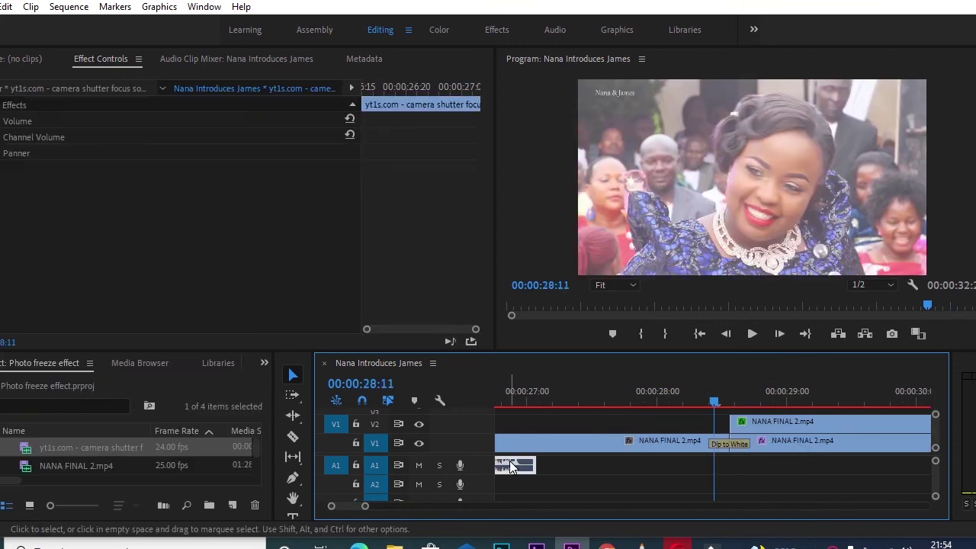
- Position the shutter sound on A1 under the transition and cue the playhead before the freeze
{"action": "left_click_drag", "start_coordinate": [511, 466], "coordinate": [745, 465]}
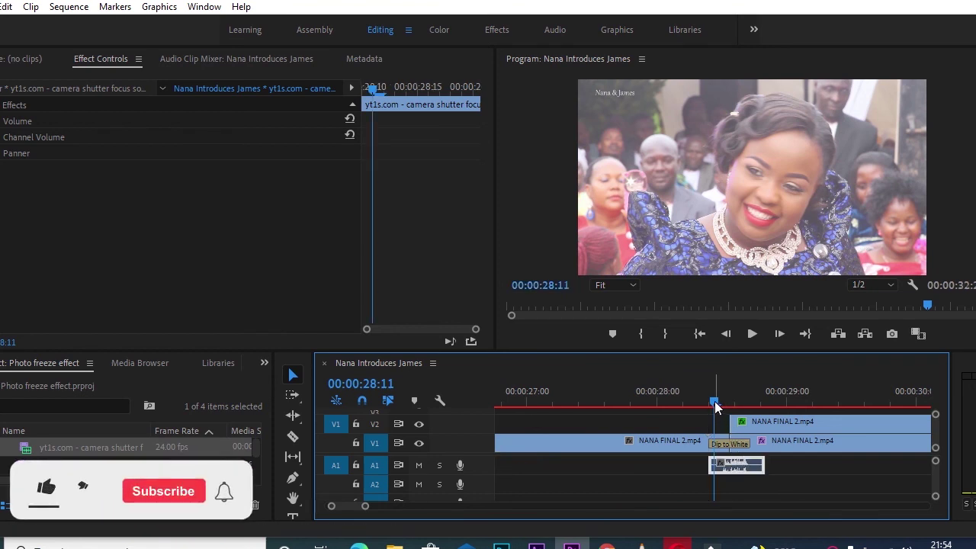
{"action": "mouse_move", "coordinate": [714, 401]}
{"action": "left_mouse_down"}
{"action": "mouse_move", "coordinate": [744, 403]}
{"action": "mouse_move", "coordinate": [717, 402]}
{"action": "left_mouse_up"}
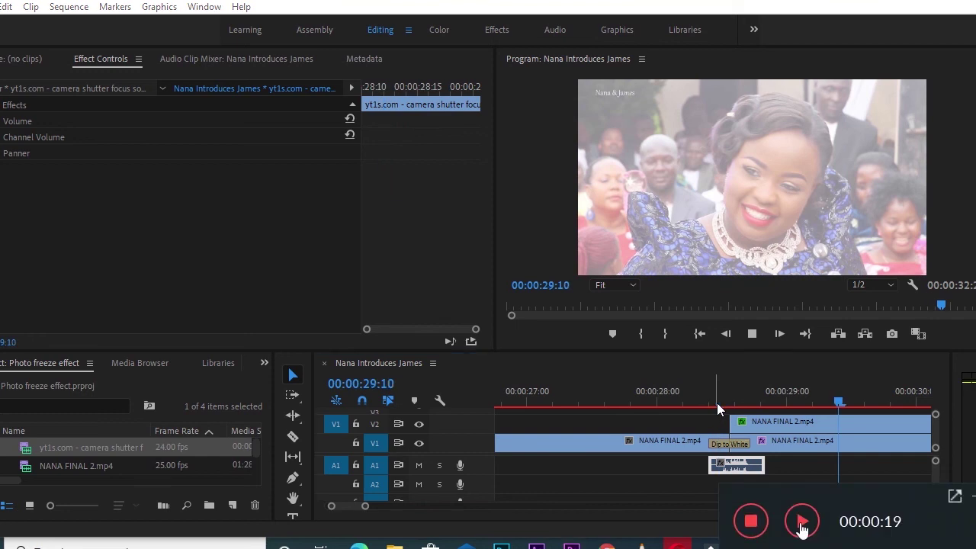
{"action": "left_click", "coordinate": [799, 524]}
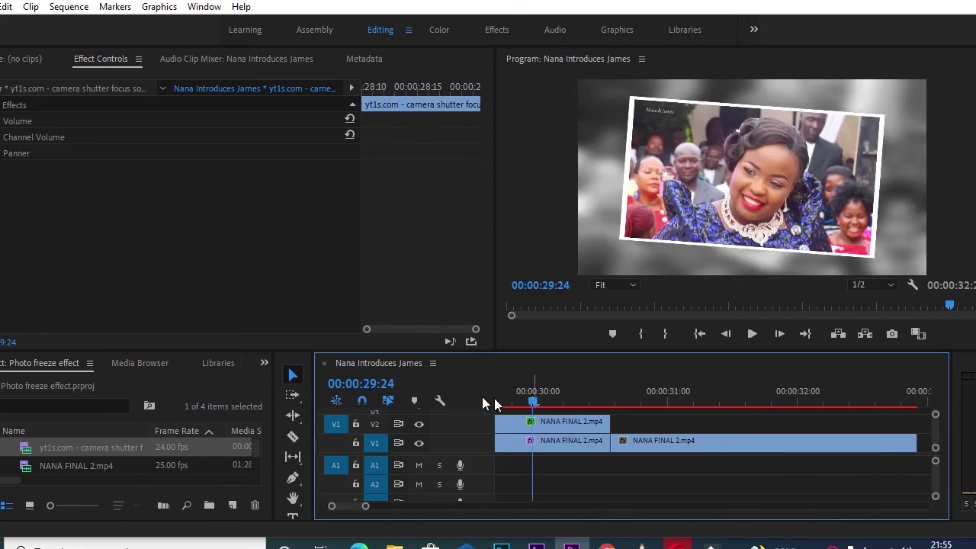
{"action": "left_click_drag", "start_coordinate": [494, 398], "coordinate": [490, 395]}
{"action": "left_click", "coordinate": [658, 392]}
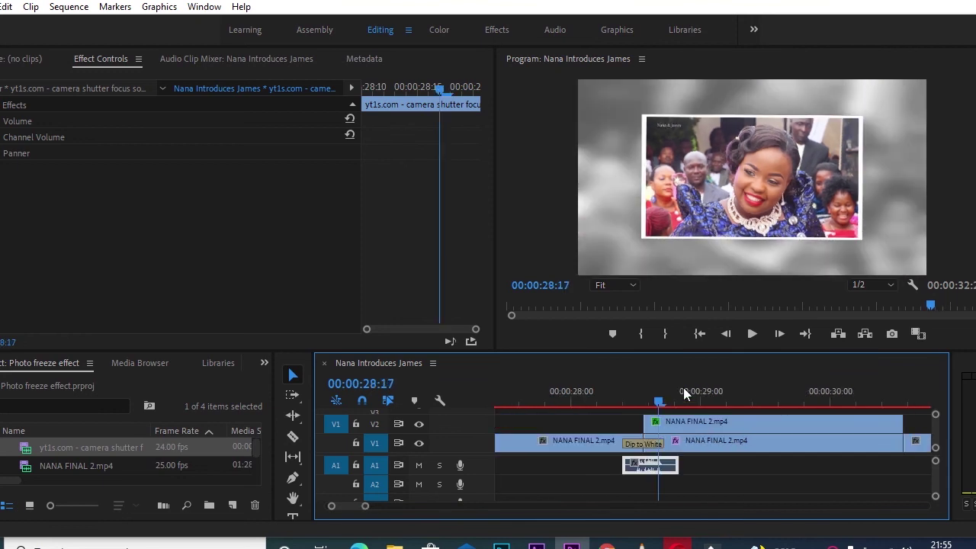